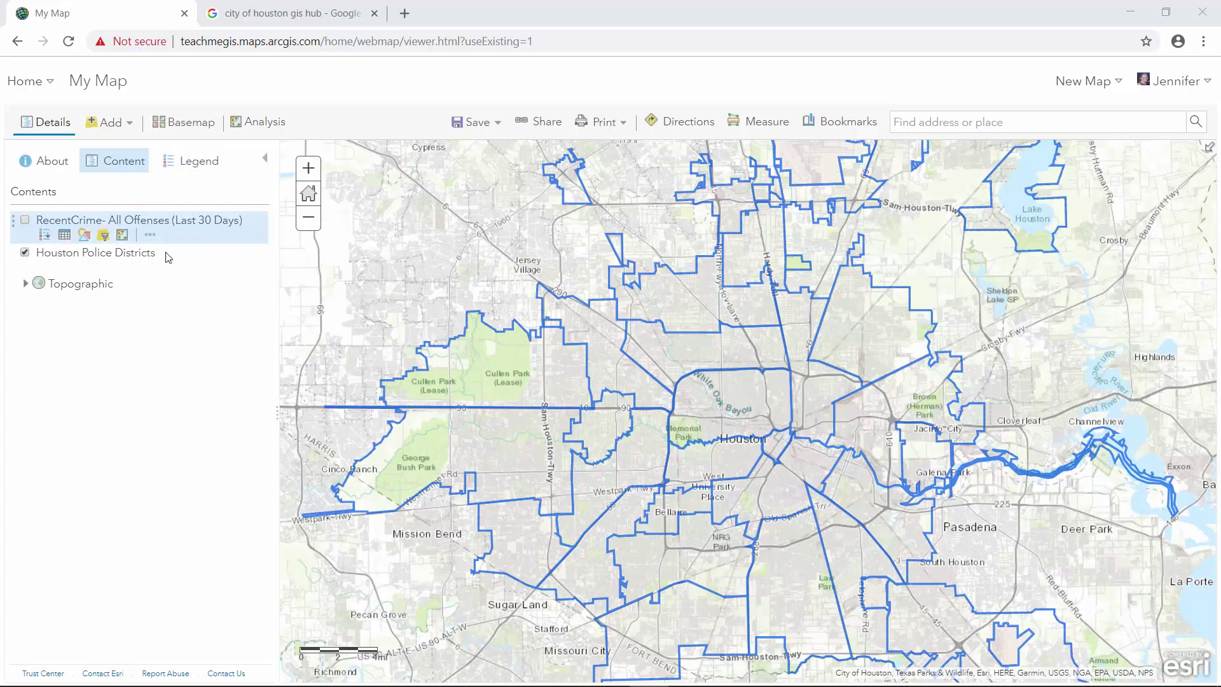
# - Bring up Add Layer from Web for the map, and open the City of Houston GIS Open Data site from the Google results
pyautogui.click(130, 126)
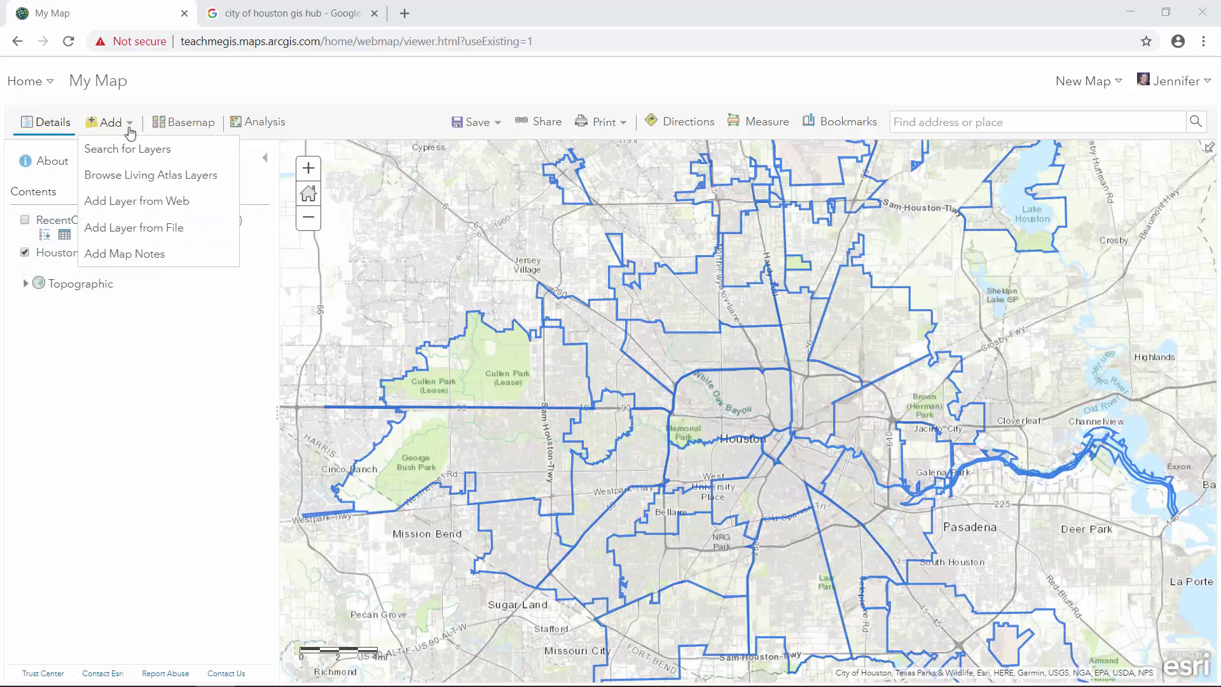
pyautogui.click(130, 202)
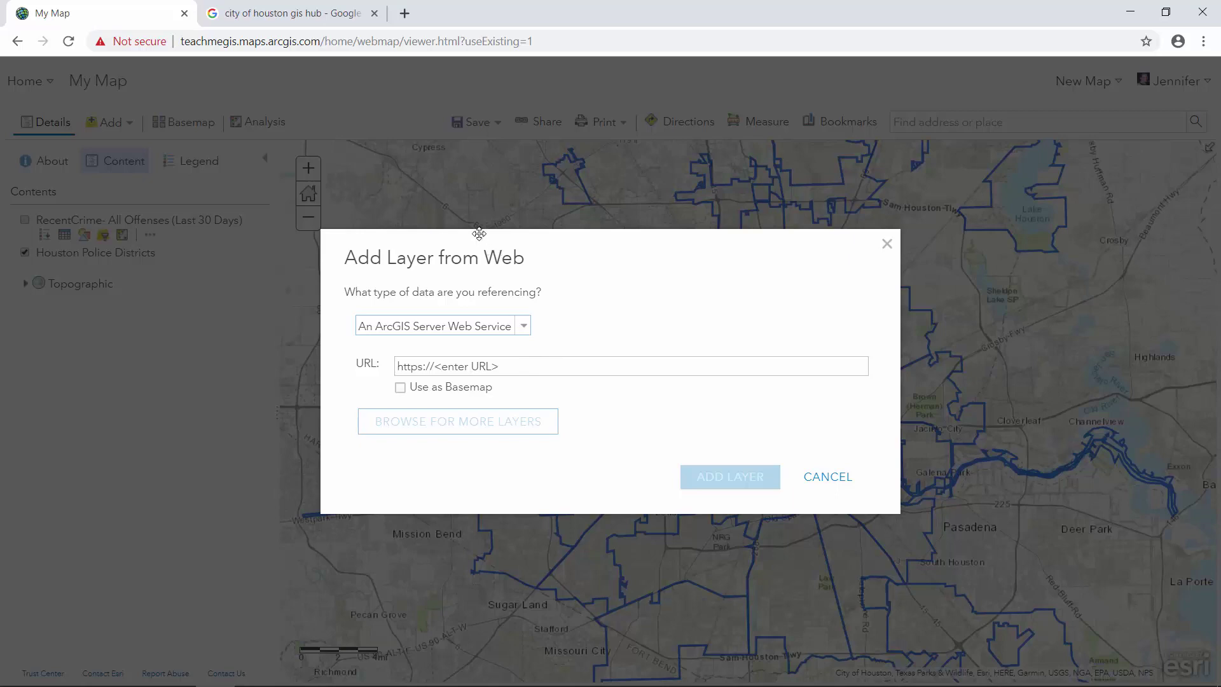
pyautogui.click(291, 14)
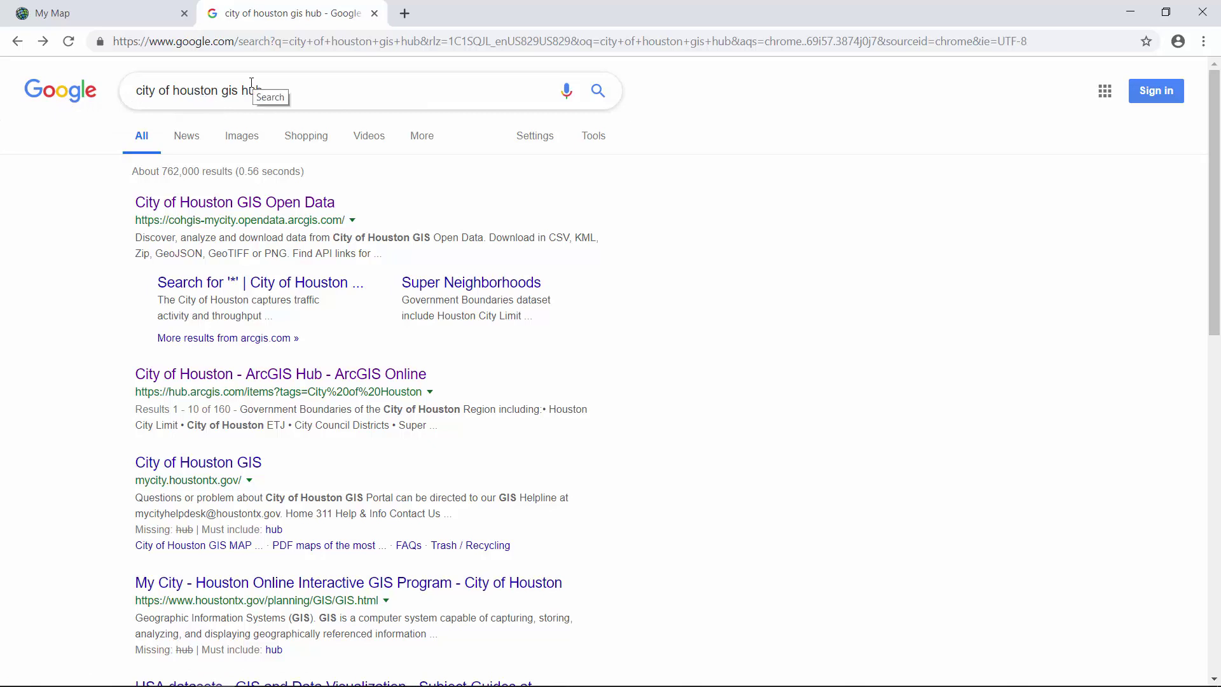
pyautogui.click(253, 205)
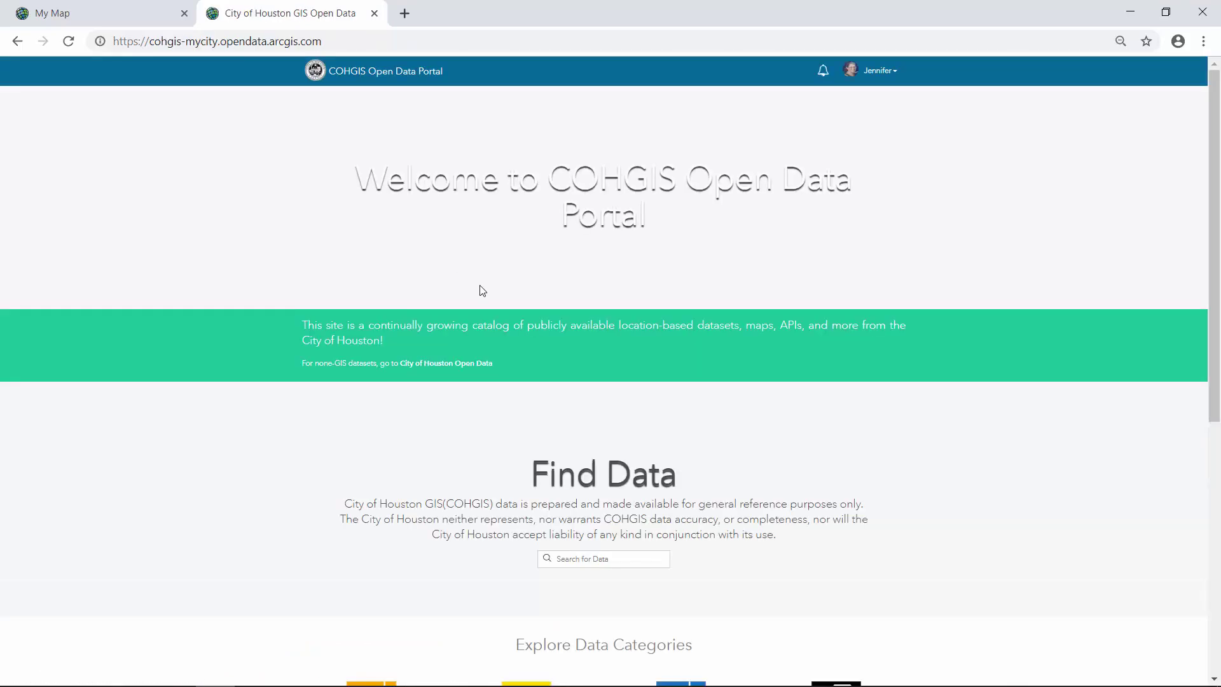
# - Browse the Community Safety data category and open the HPD RecentCrime dataset on the second page of results
pyautogui.scroll(-4, 483, 290)
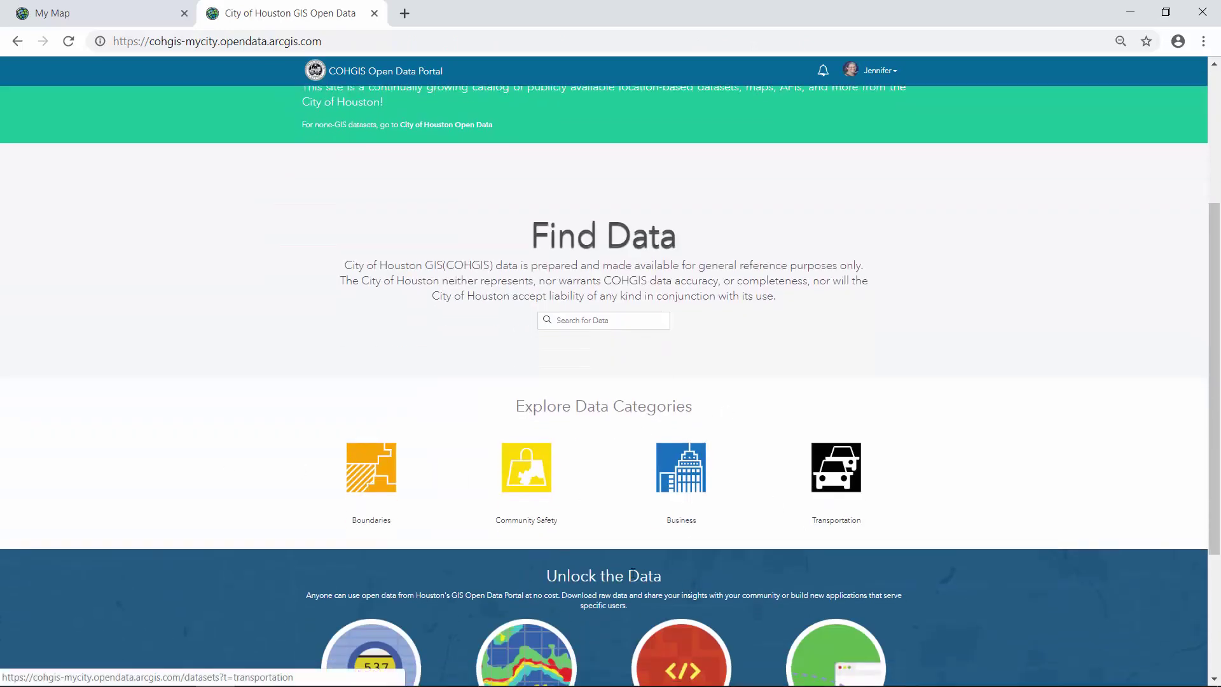
pyautogui.click(535, 493)
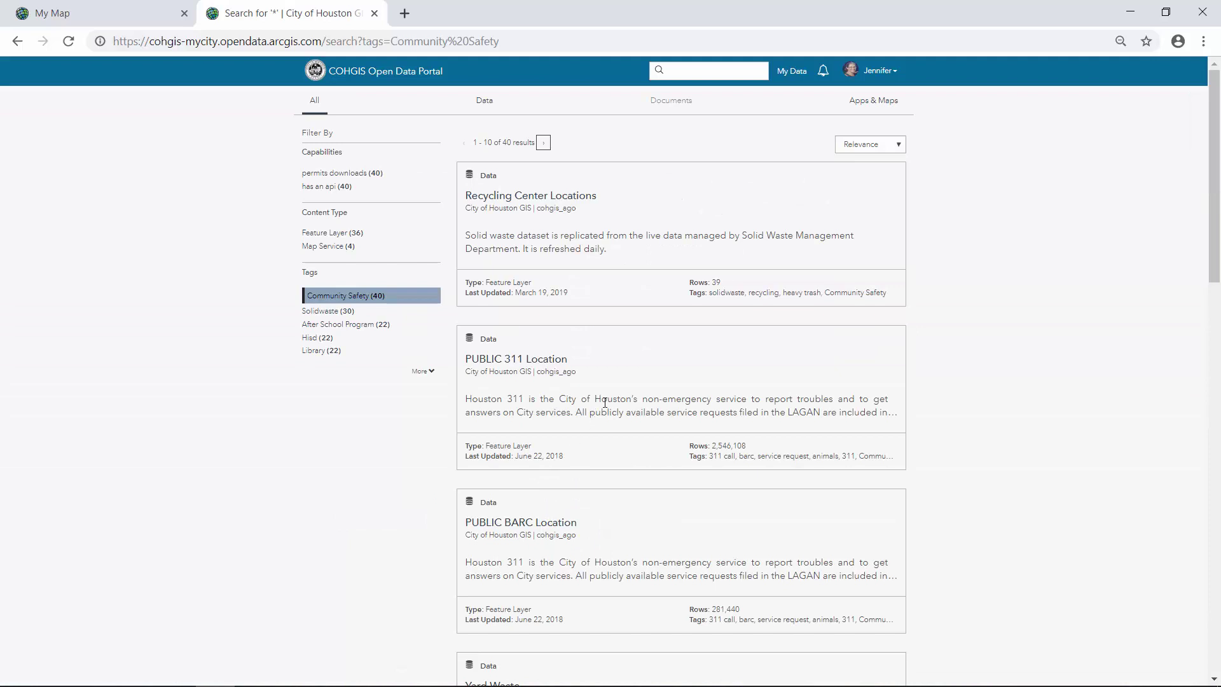
pyautogui.click(697, 71)
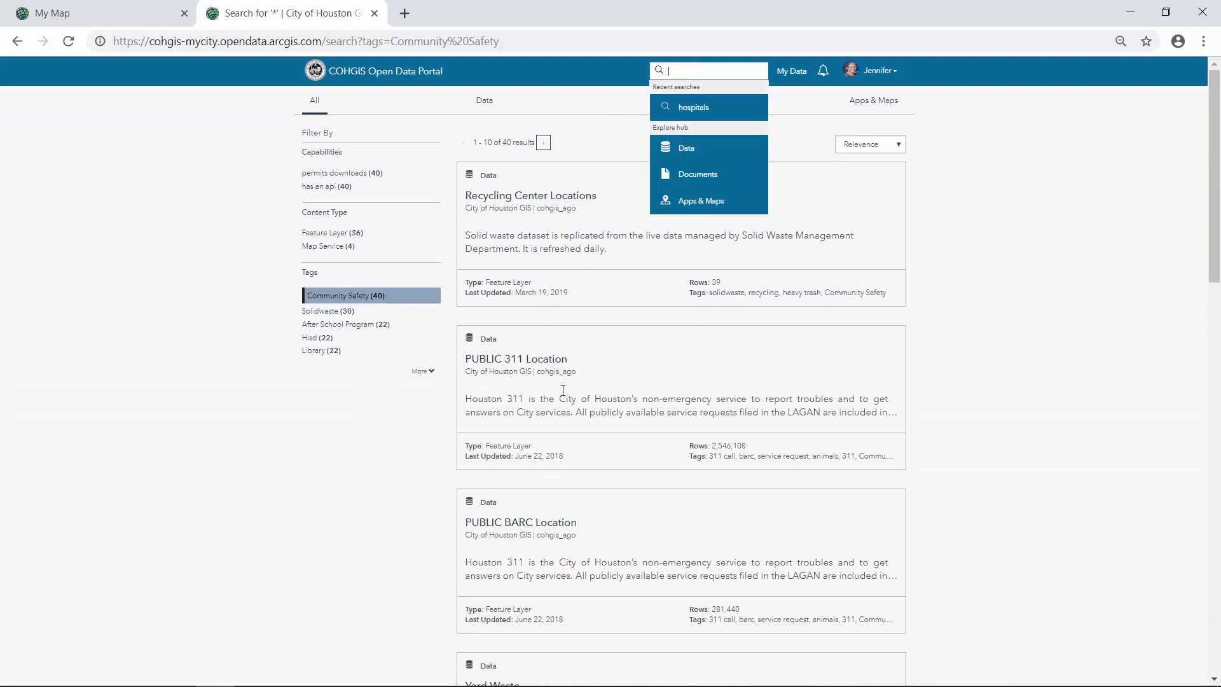
pyautogui.click(1115, 399)
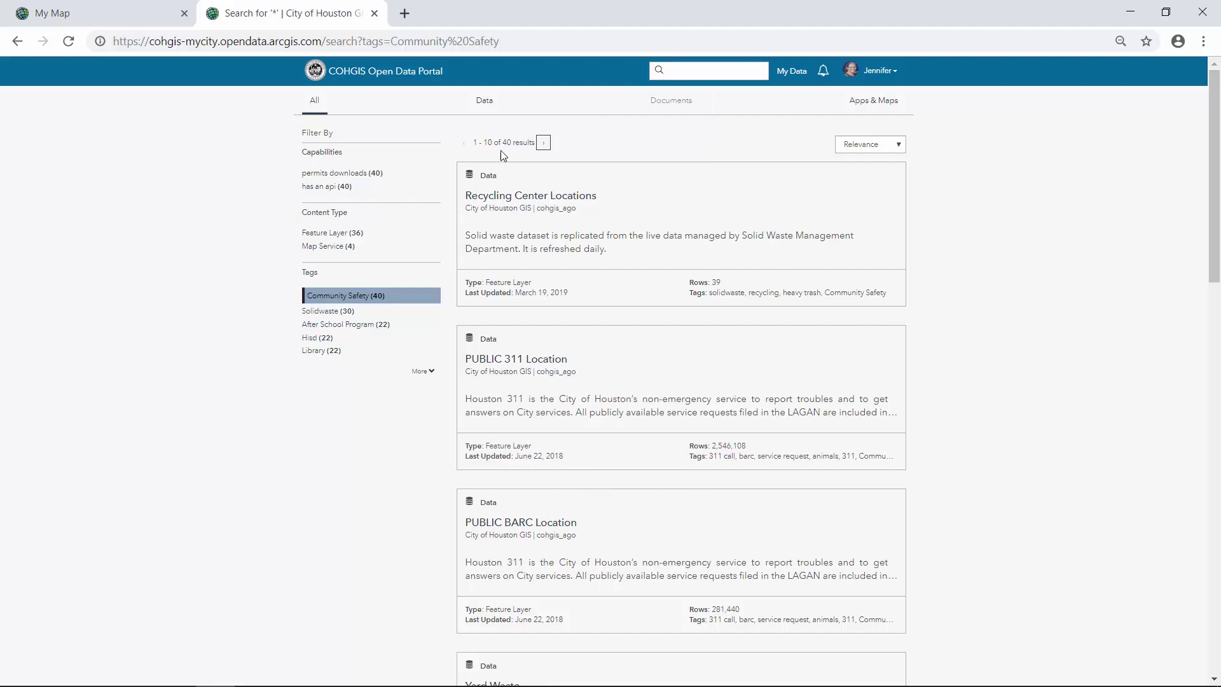
pyautogui.click(543, 145)
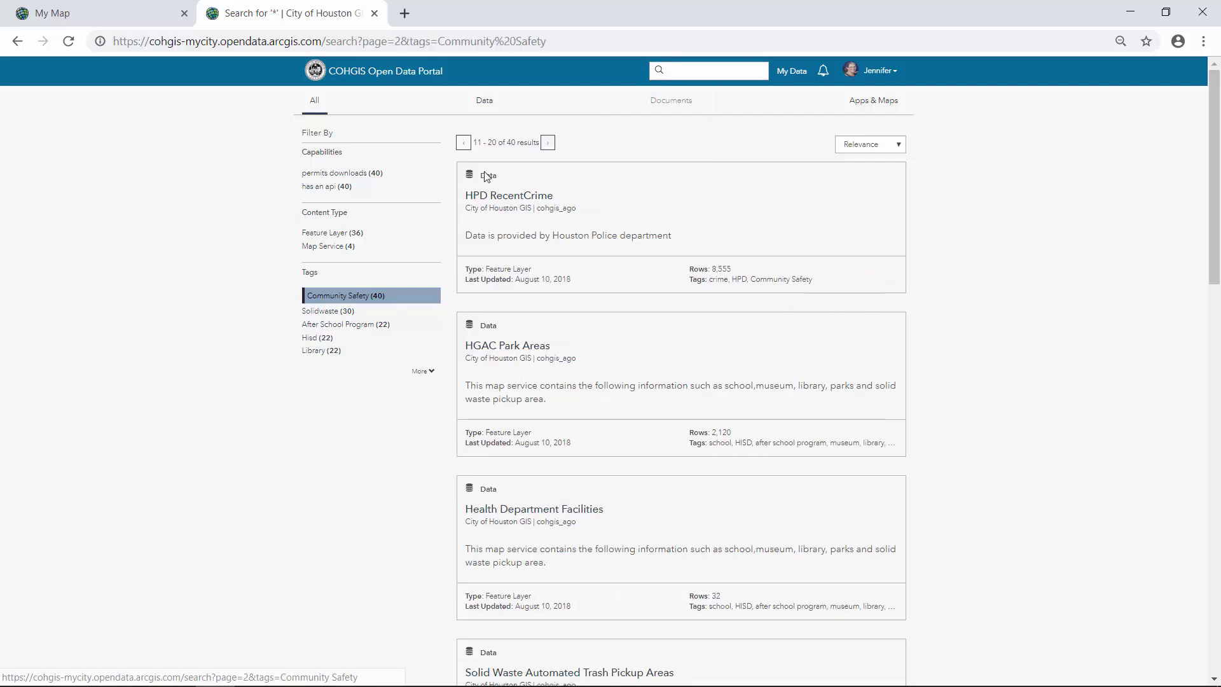
pyautogui.click(522, 198)
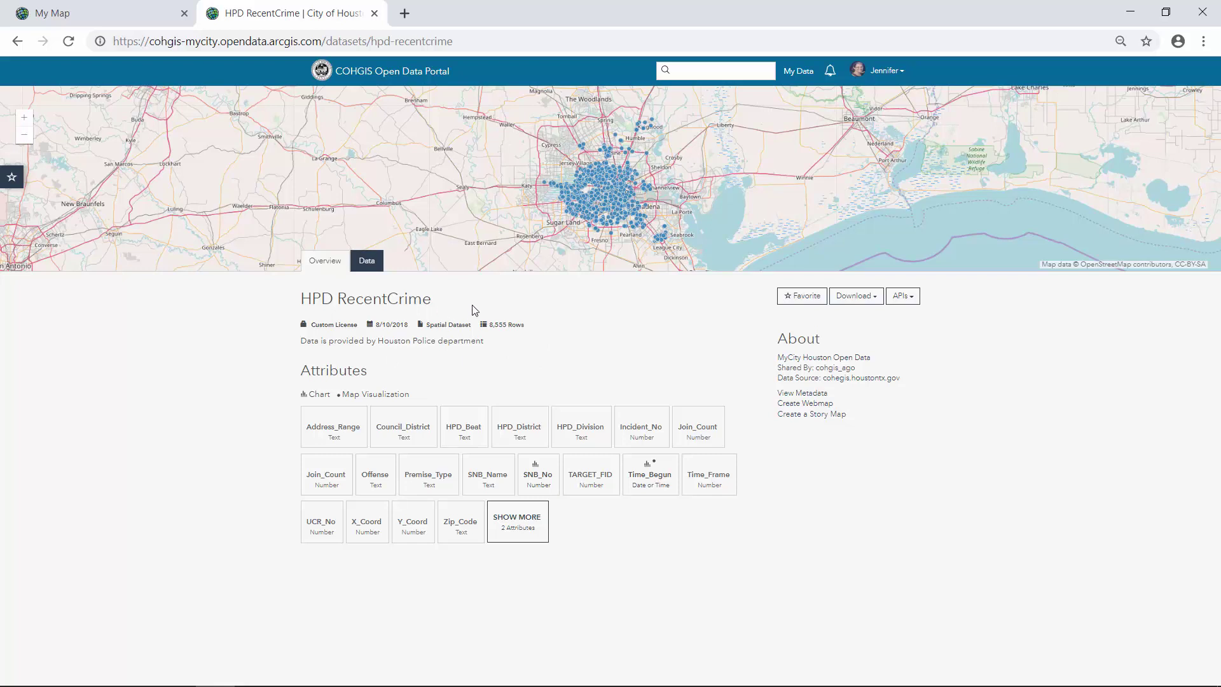
# - Copy the HPD RecentCrime dataset's GeoService API URL and paste it into the address of a new browser tab
pyautogui.click(911, 299)
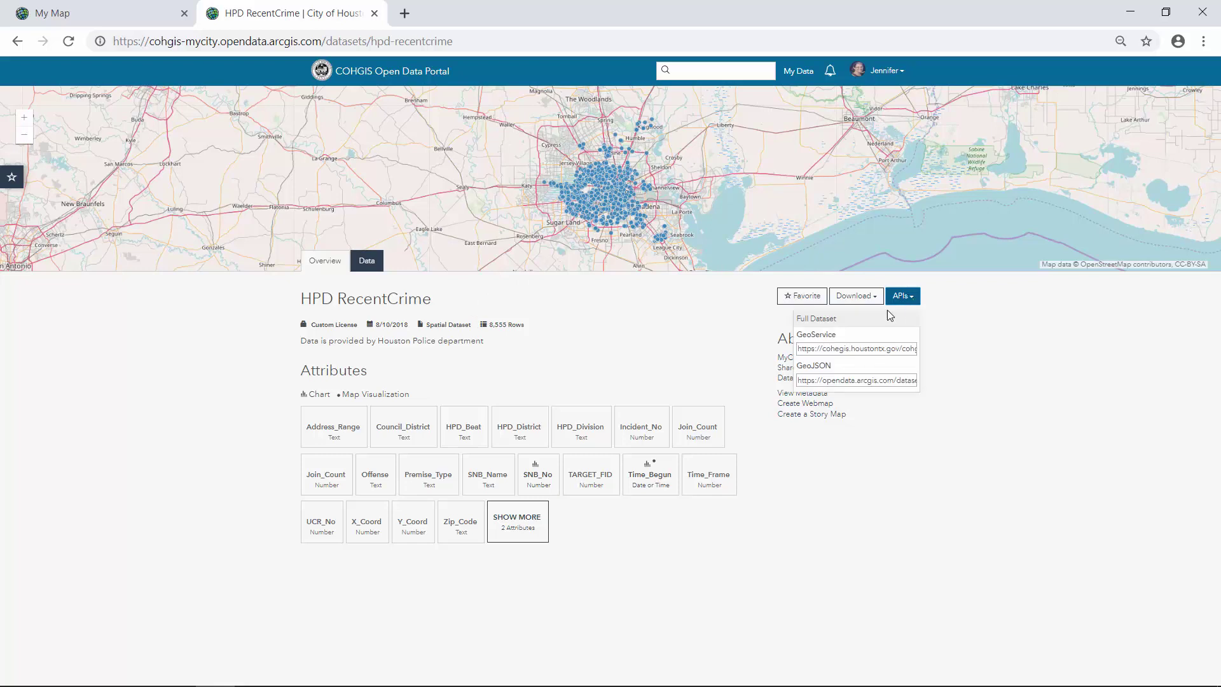
pyautogui.click(827, 349)
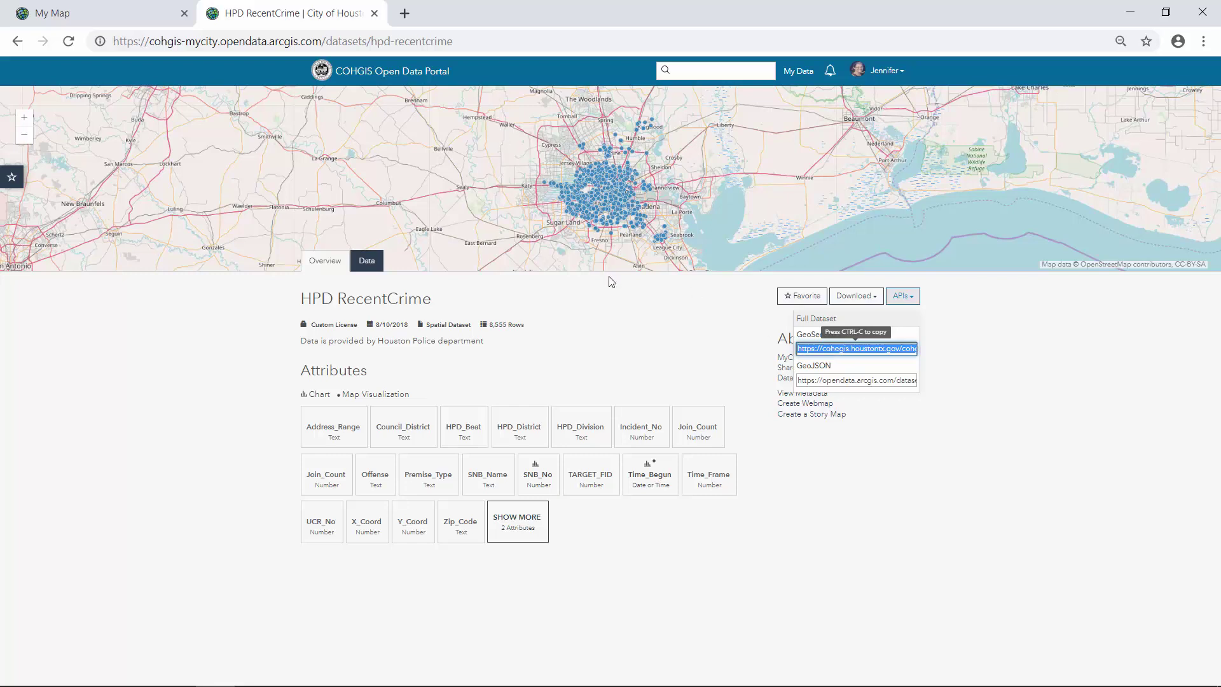
pyautogui.click(404, 13)
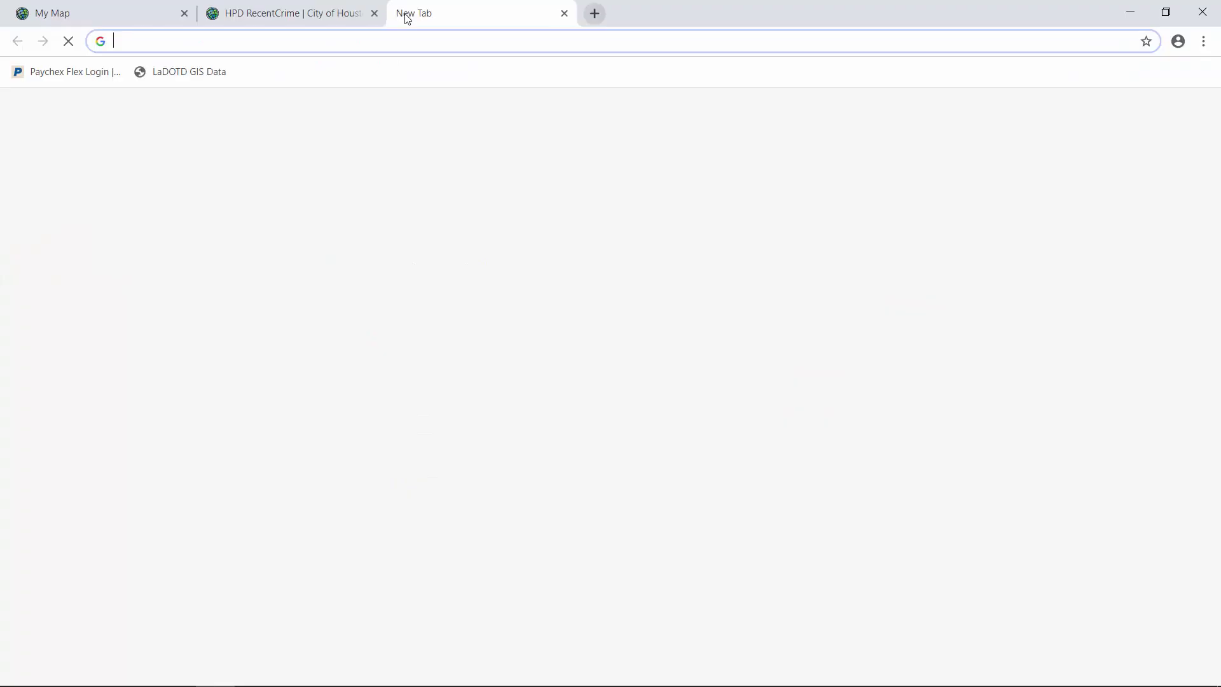
pyautogui.write('https://cohegis.houstontx.gov/cohgispub/rest/services/HPD/RecentCrime_wm/MapServer/0/query?outFields=*&where=1%3D1')
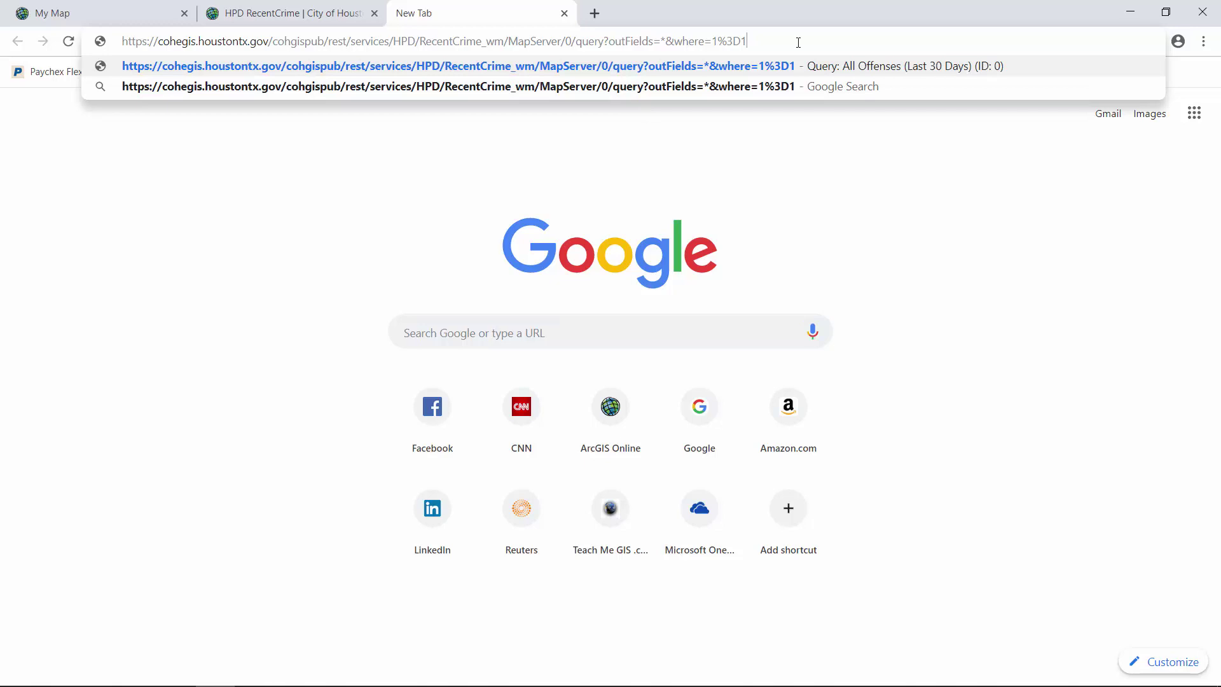
pyautogui.press('BackSpace')
pyautogui.press('BackSpace')
pyautogui.press('BackSpace')
pyautogui.press('BackSpace')
pyautogui.press('BackSpace')
pyautogui.press('BackSpace')
pyautogui.press('BackSpace')
pyautogui.press('BackSpace')
pyautogui.press('BackSpace')
pyautogui.press('BackSpace')
pyautogui.press('BackSpace')
pyautogui.press('BackSpace')
pyautogui.press('BackSpace')
pyautogui.press('BackSpace')
pyautogui.press('BackSpace')
pyautogui.press('BackSpace')
pyautogui.press('BackSpace')
pyautogui.press('BackSpace')
pyautogui.press('BackSpace')
pyautogui.press('BackSpace')
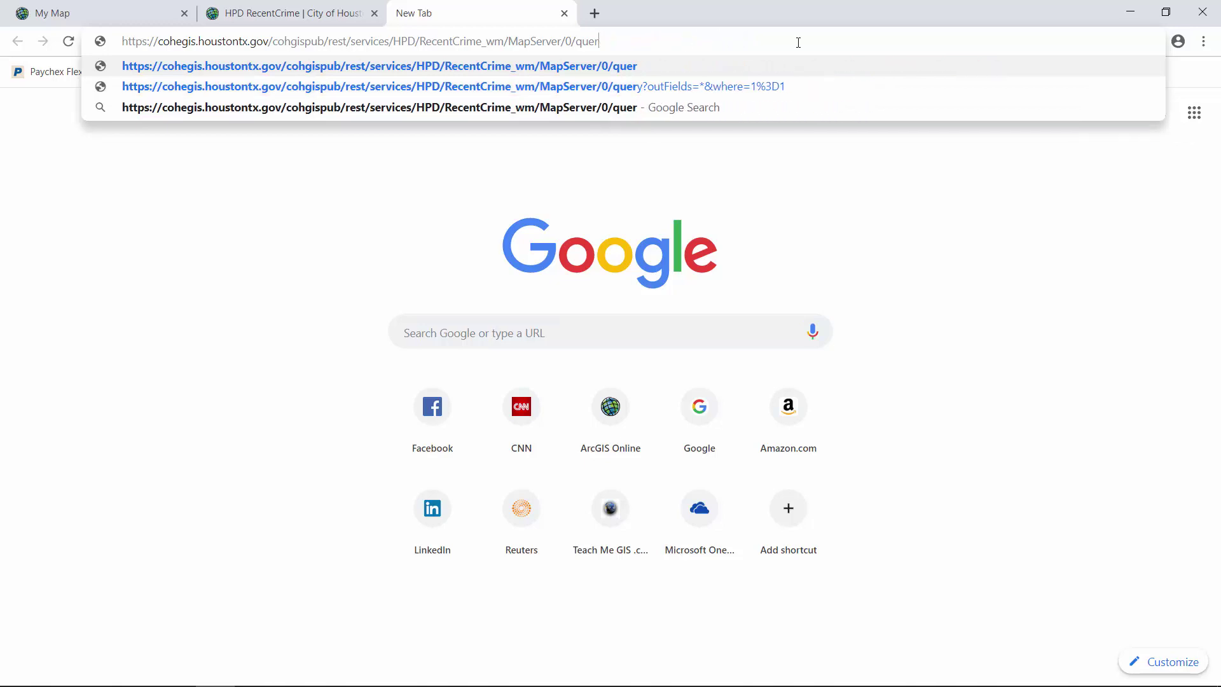
pyautogui.press('BackSpace')
pyautogui.press('BackSpace')
pyautogui.press('BackSpace')
pyautogui.press('BackSpace')
pyautogui.press('BackSpace')
pyautogui.press('BackSpace')
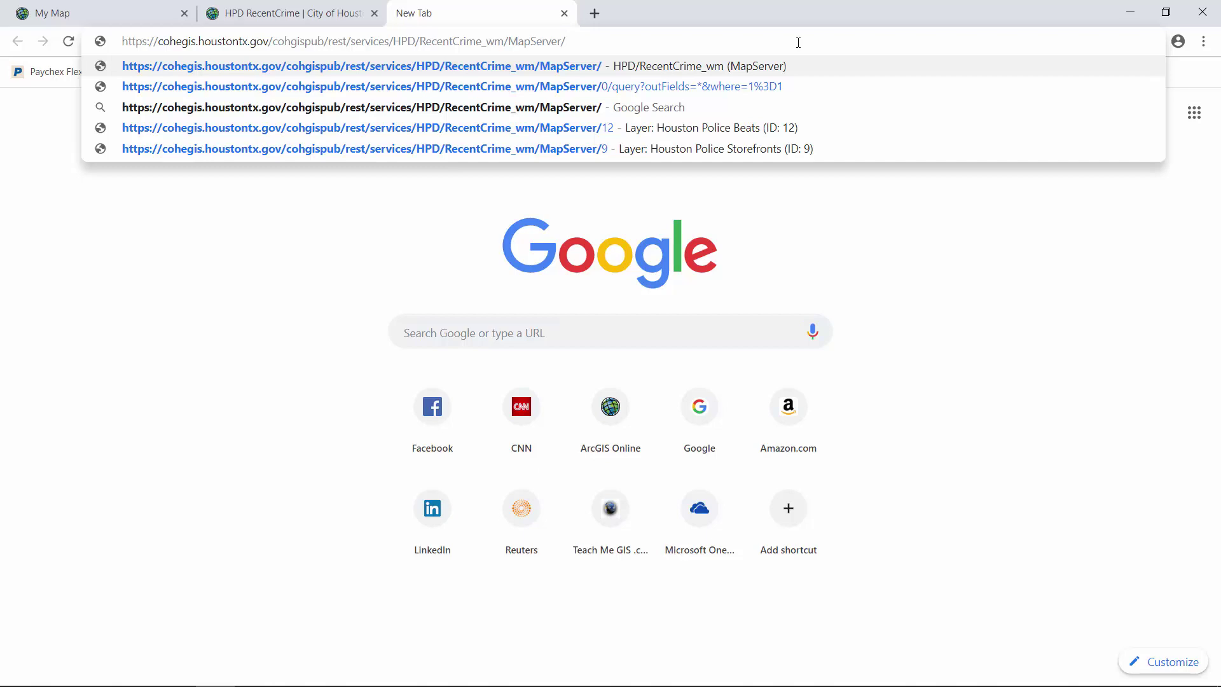
pyautogui.press('Return')
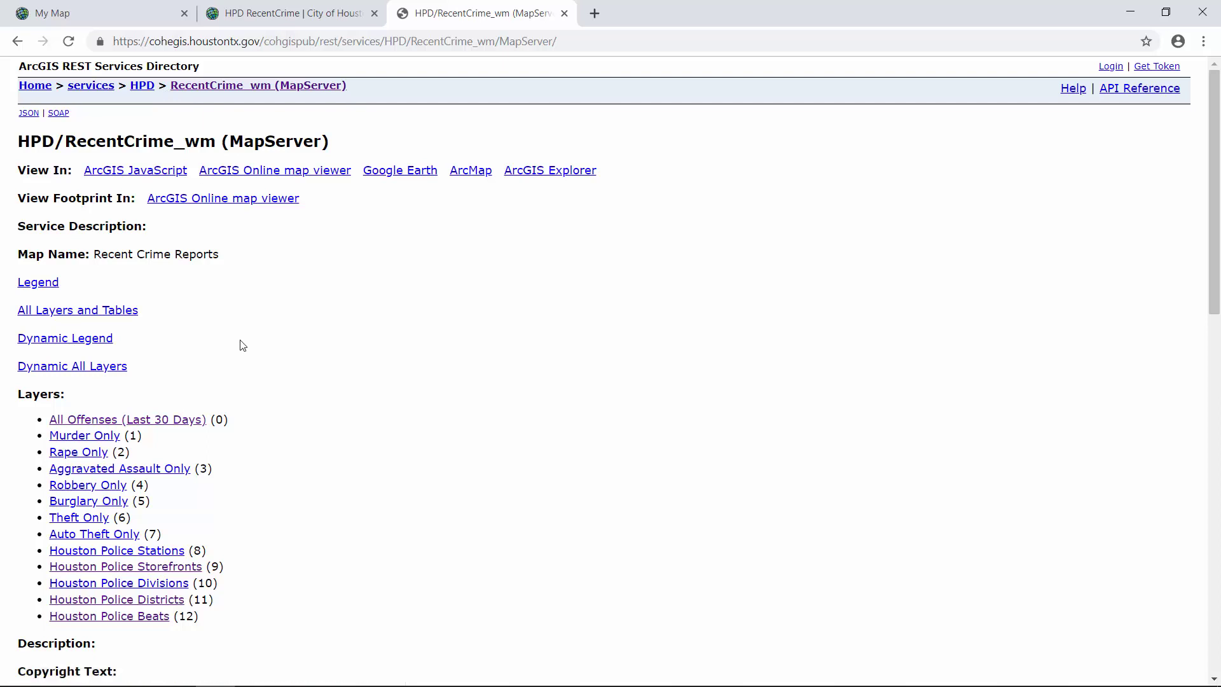
# - Examine the RecentCrime_wm service's layers, open the Houston Police Storefronts layer page and select its URL
pyautogui.scroll(-3, 273, 548)
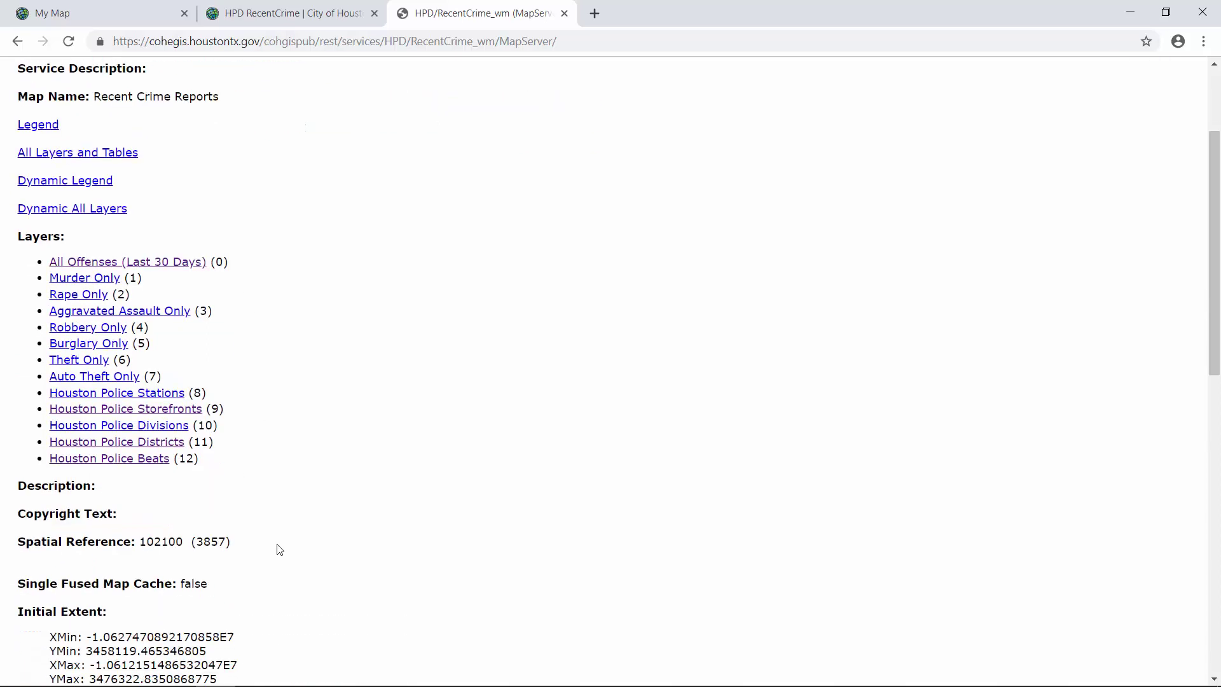
pyautogui.scroll(3, 283, 549)
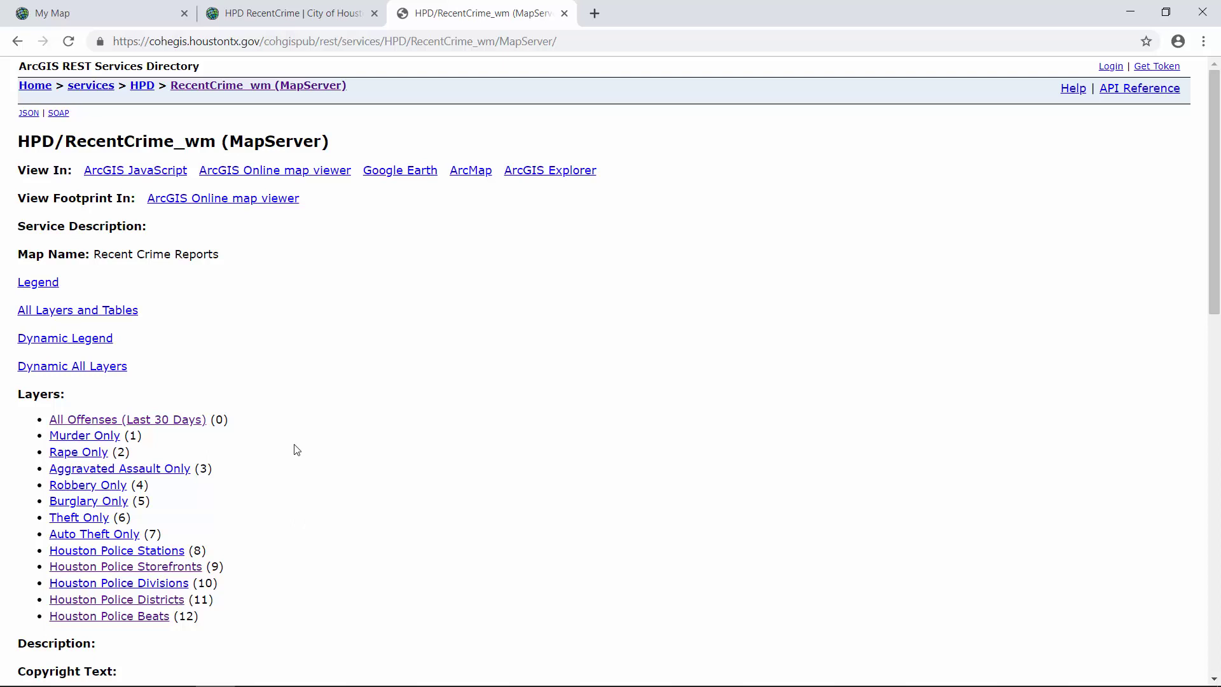
pyautogui.click(122, 568)
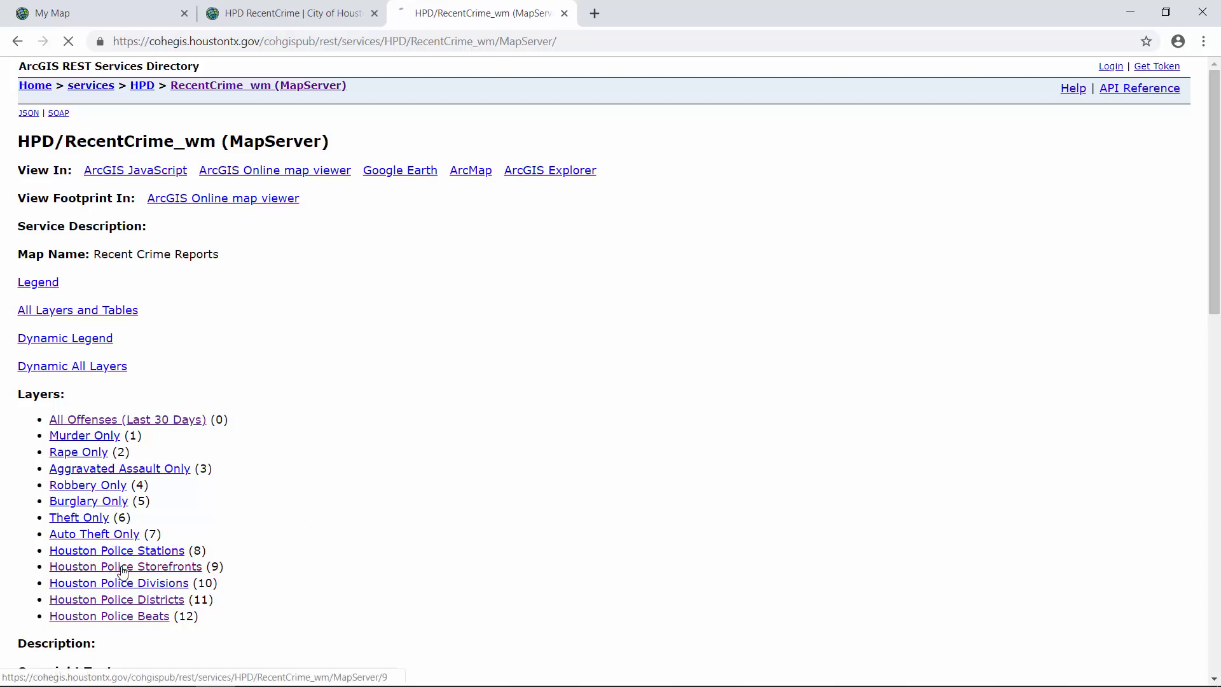
pyautogui.click(318, 45)
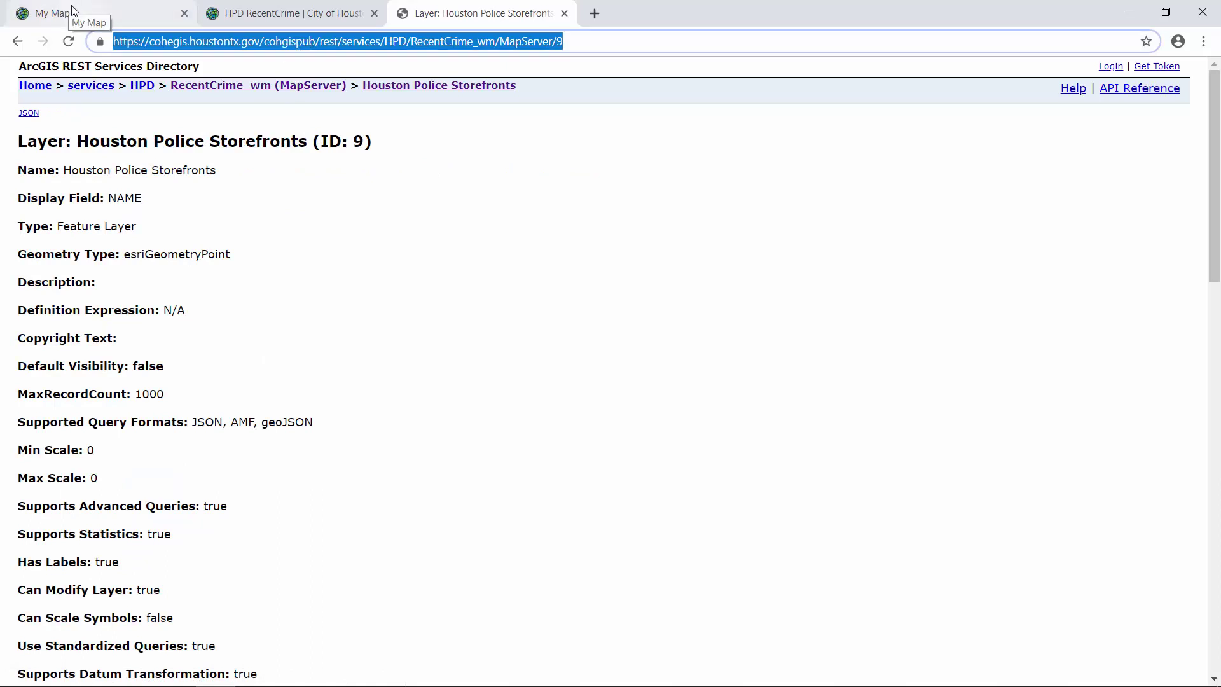
# - Copy the MapServer URL from the RecentCrime_wm service page and return to the My Map web map
pyautogui.click(17, 42)
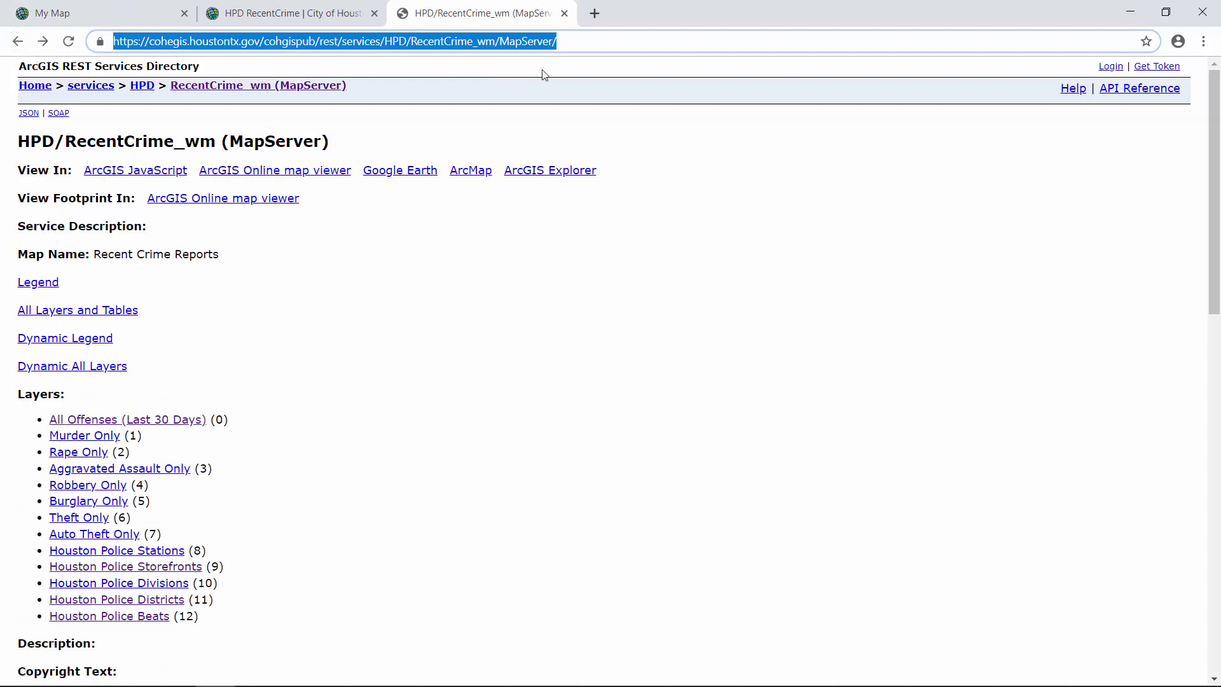
pyautogui.moveTo(576, 41); pyautogui.dragTo(77, 39)
pyautogui.hotkey('ctrl', 'c')
pyautogui.click(89, 17)
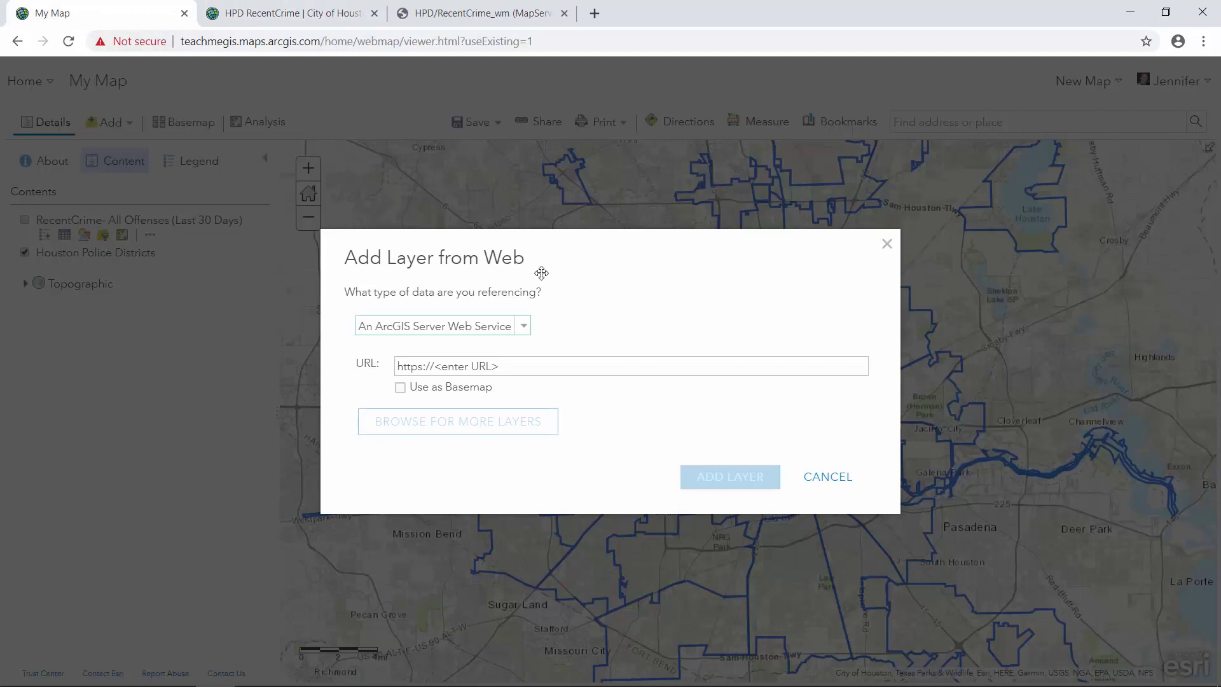
pyautogui.click(838, 484)
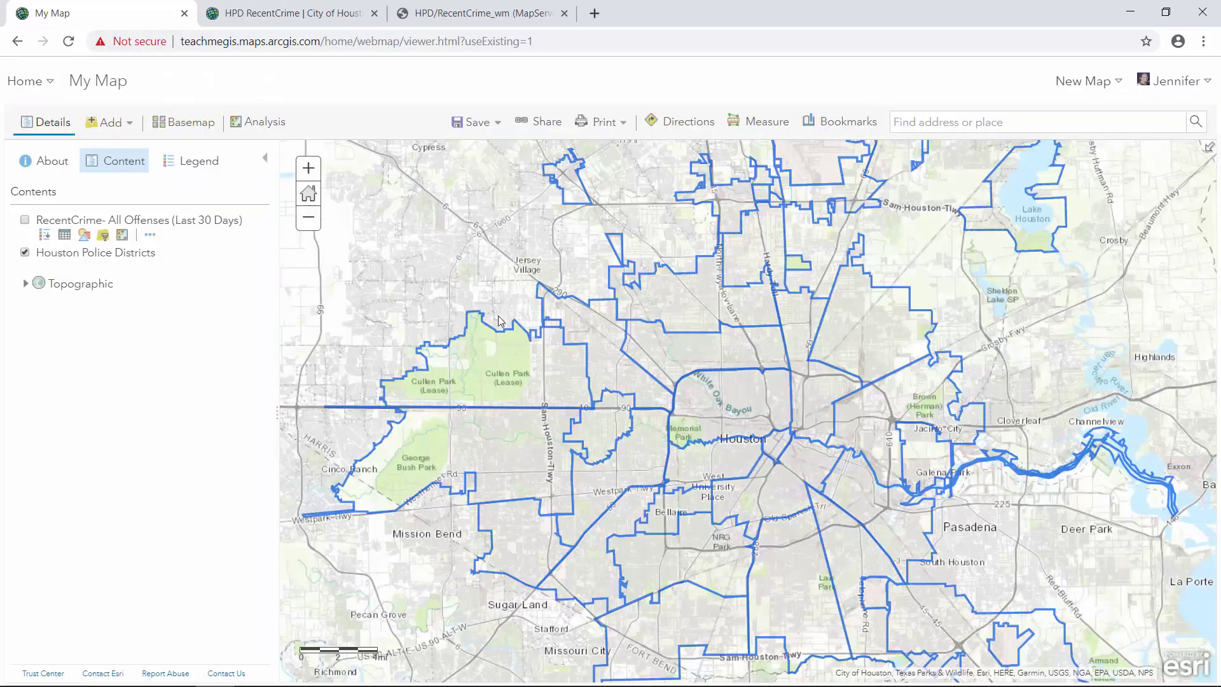
pyautogui.click(129, 124)
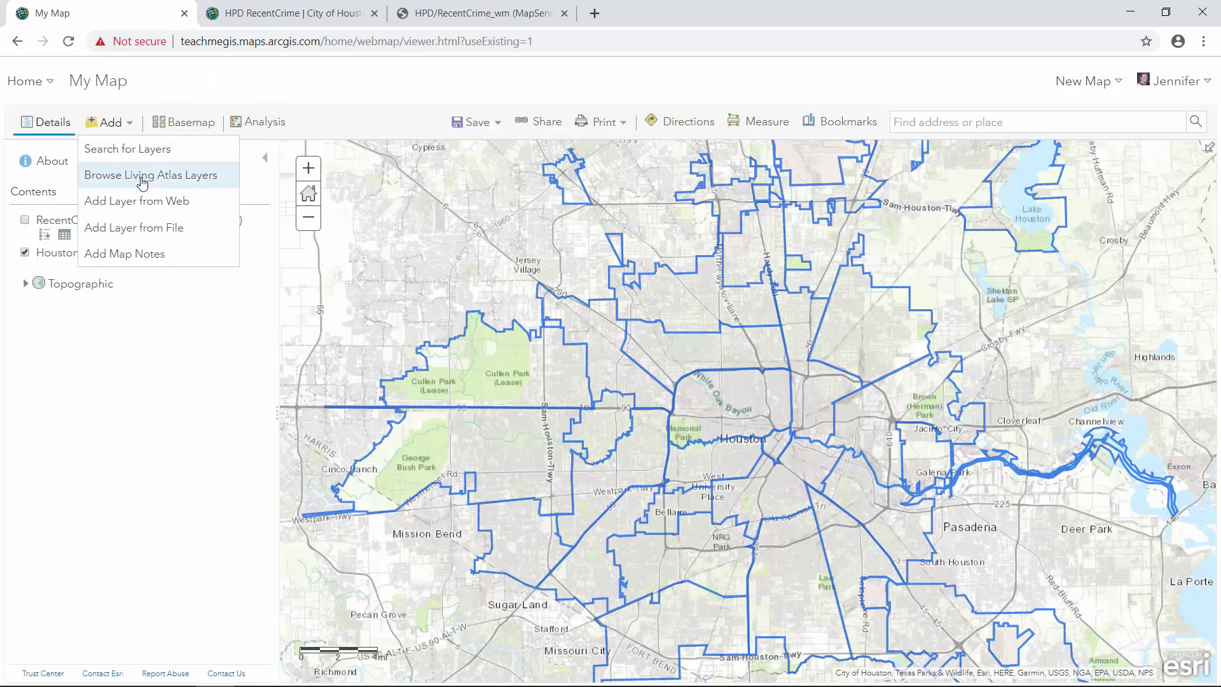
pyautogui.click(157, 208)
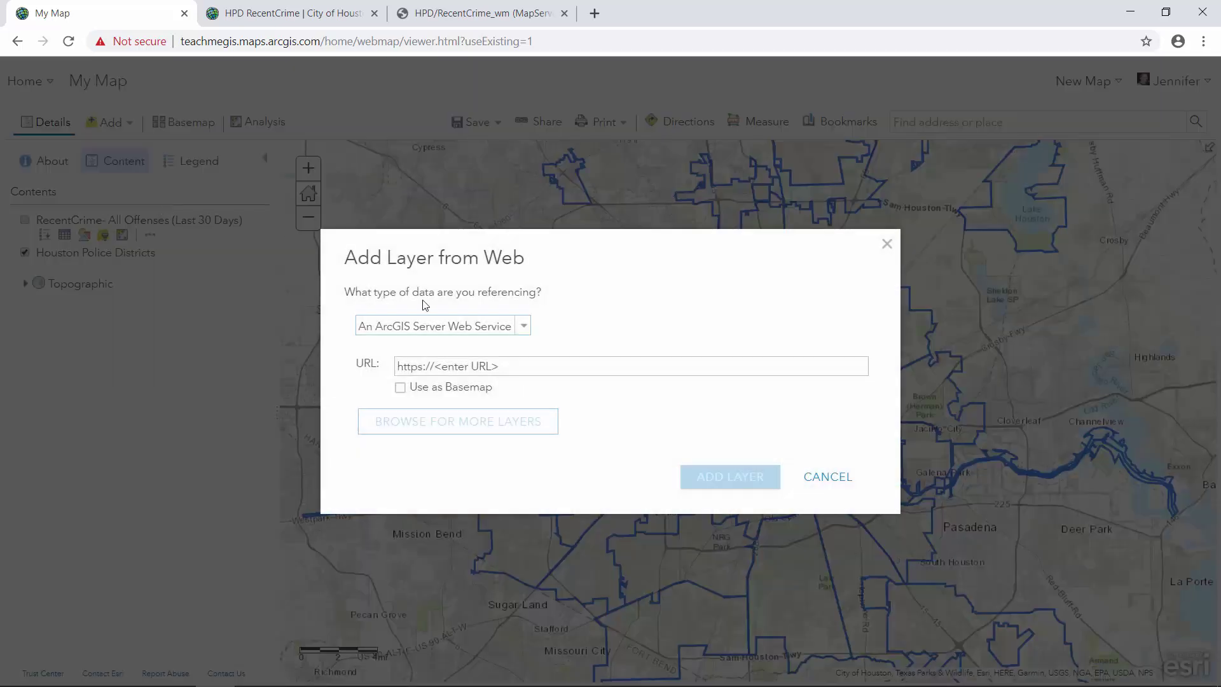
pyautogui.click(532, 365)
pyautogui.hotkey('ctrl', 'v')
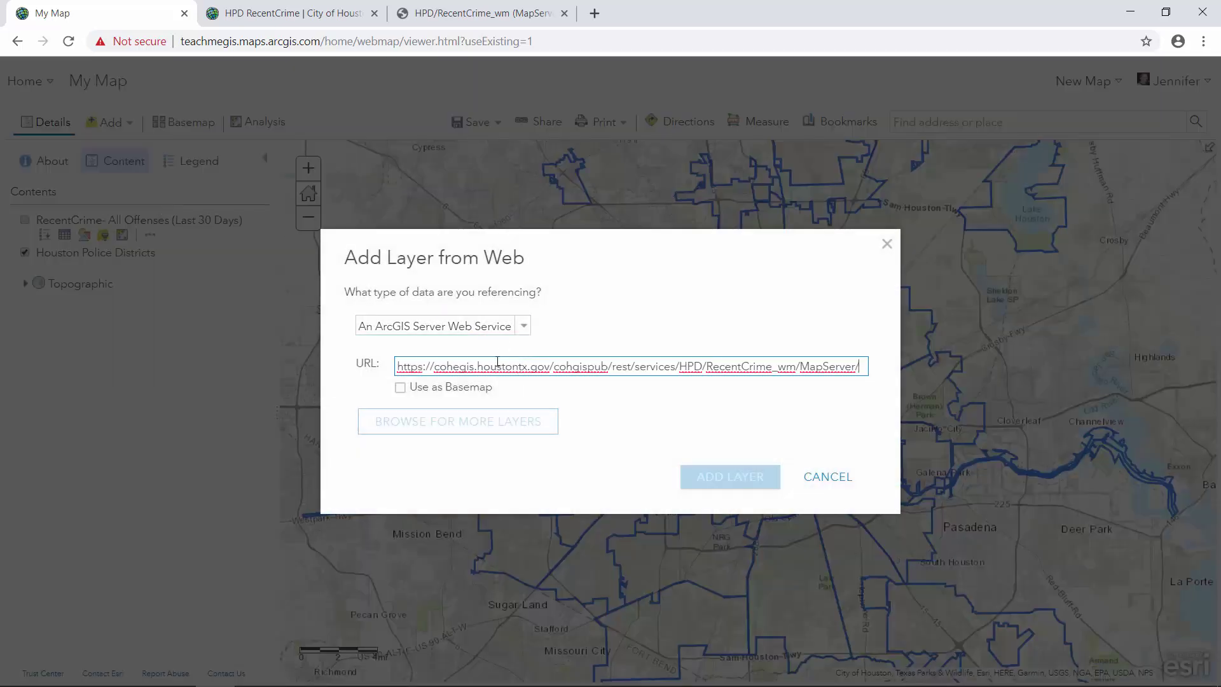
pyautogui.press('BackSpace')
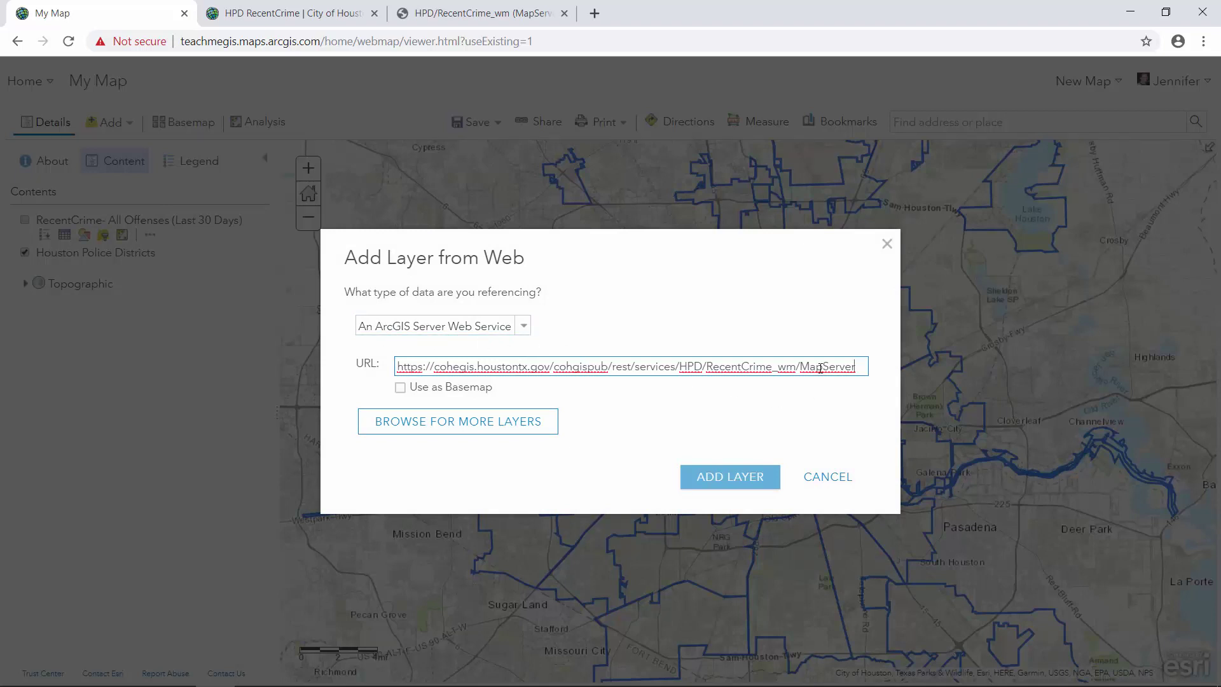
# - Browse for more layers on the ArcGIS Server, choose HPD/SAFEClear_Segments from the available services and add it to the map
pyautogui.click(433, 432)
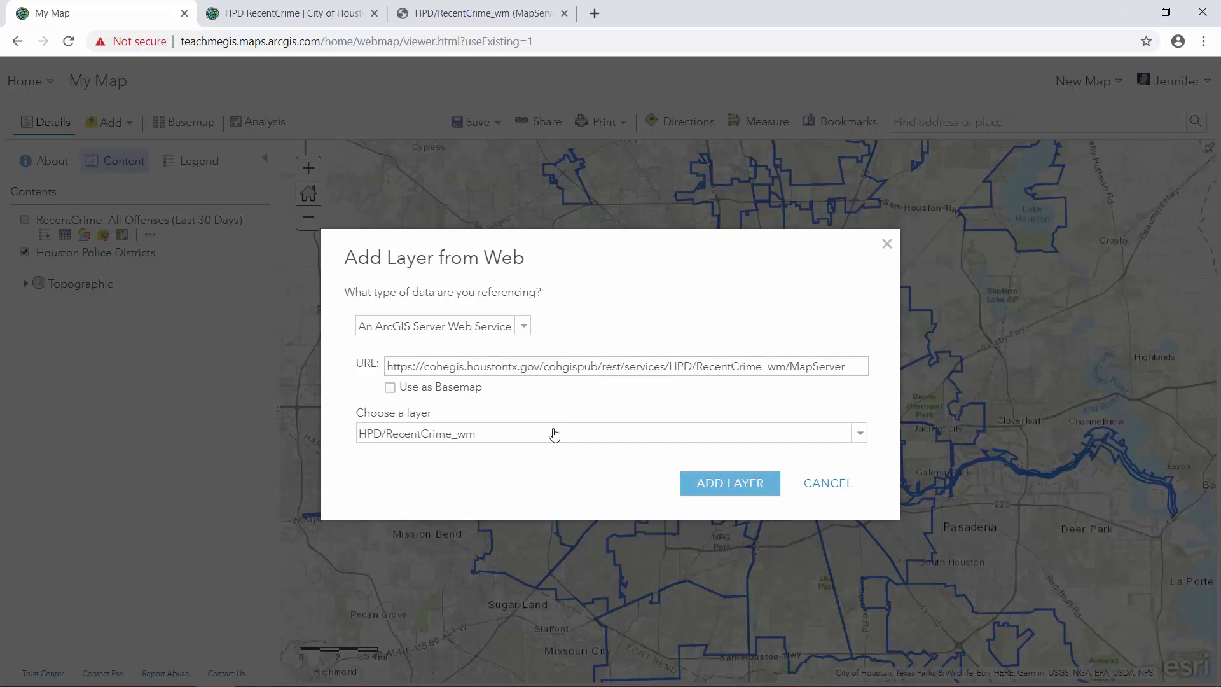
pyautogui.click(554, 434)
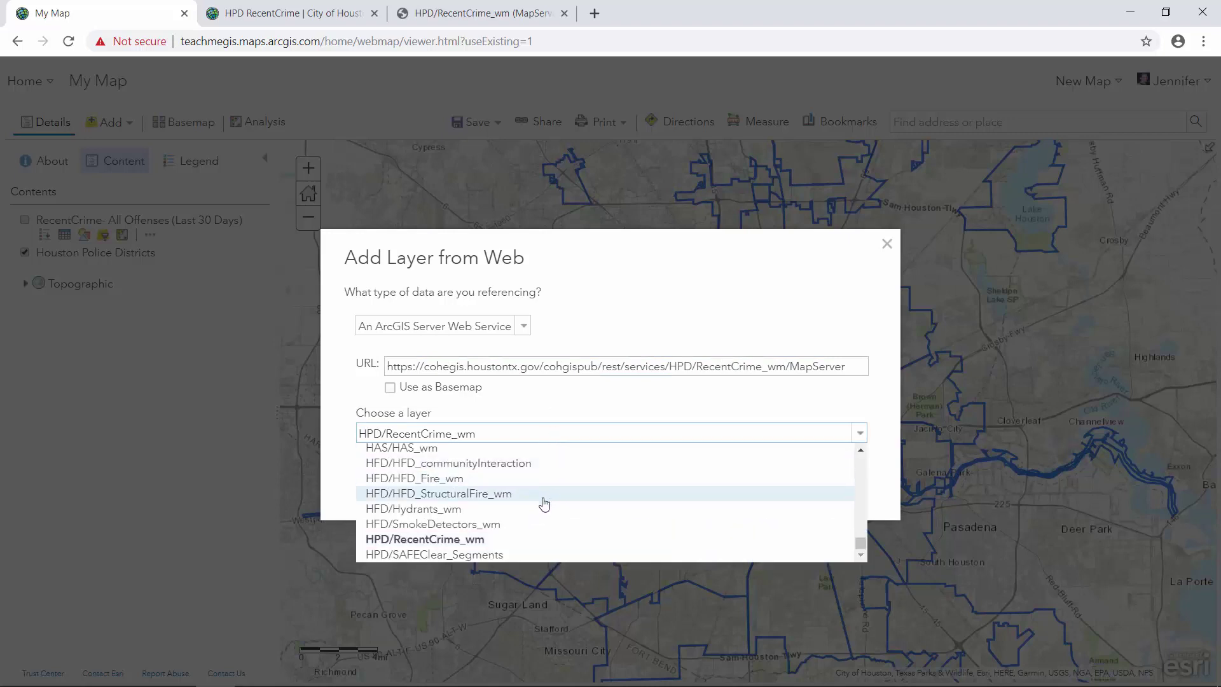
pyautogui.scroll(10, 510, 534)
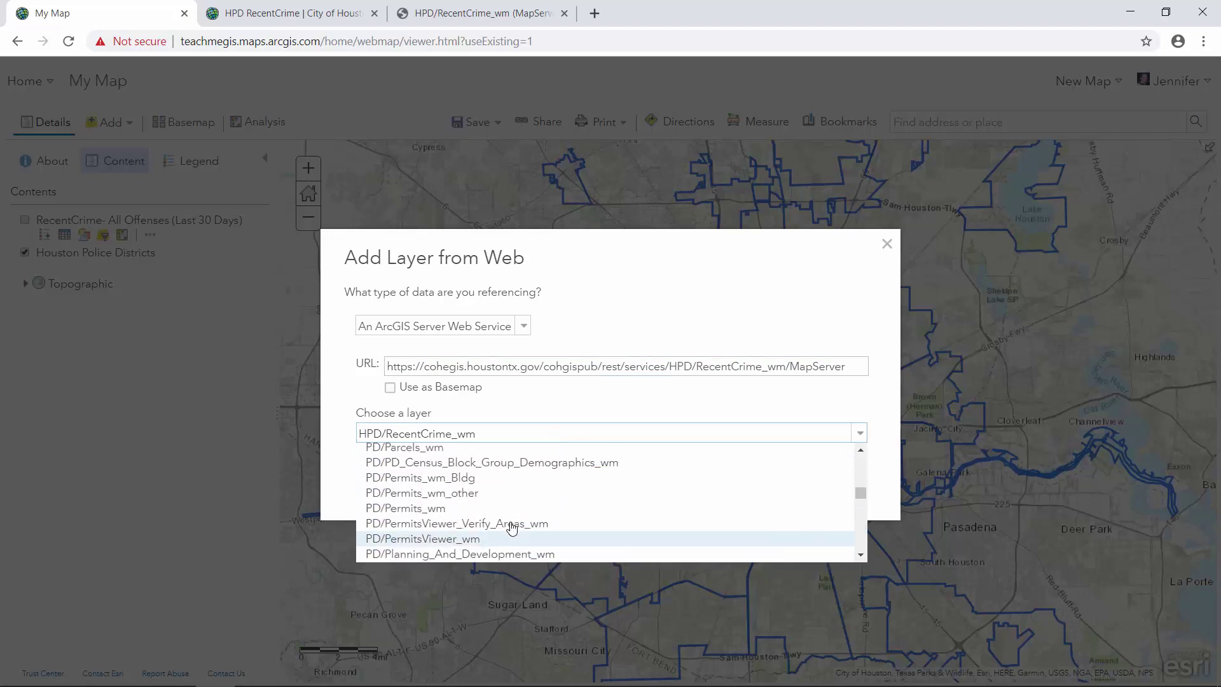
pyautogui.scroll(10, 512, 528)
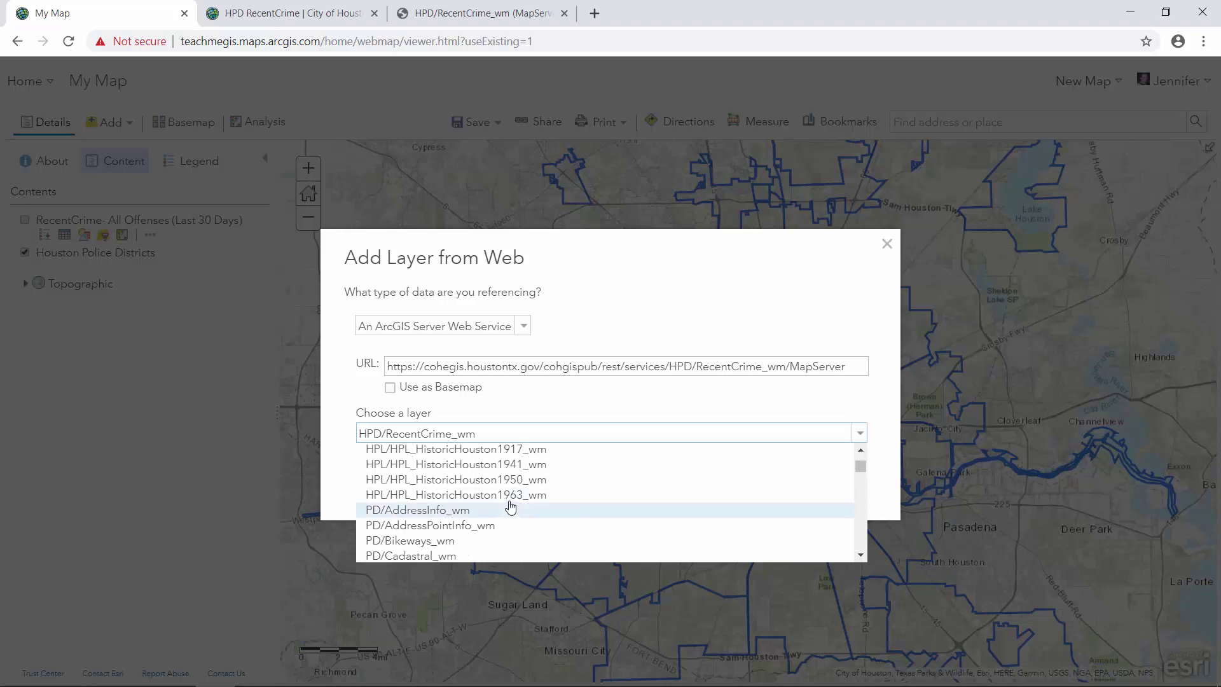
pyautogui.scroll(2, 511, 507)
pyautogui.scroll(-8, 509, 493)
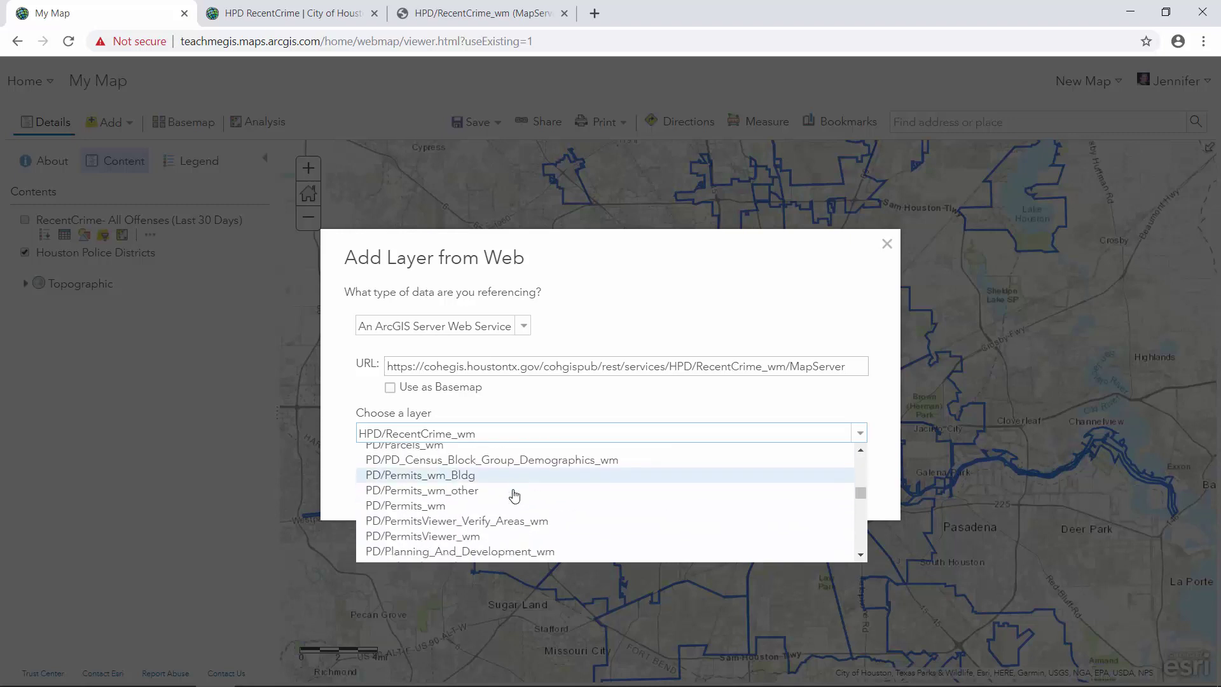
pyautogui.scroll(-10, 515, 496)
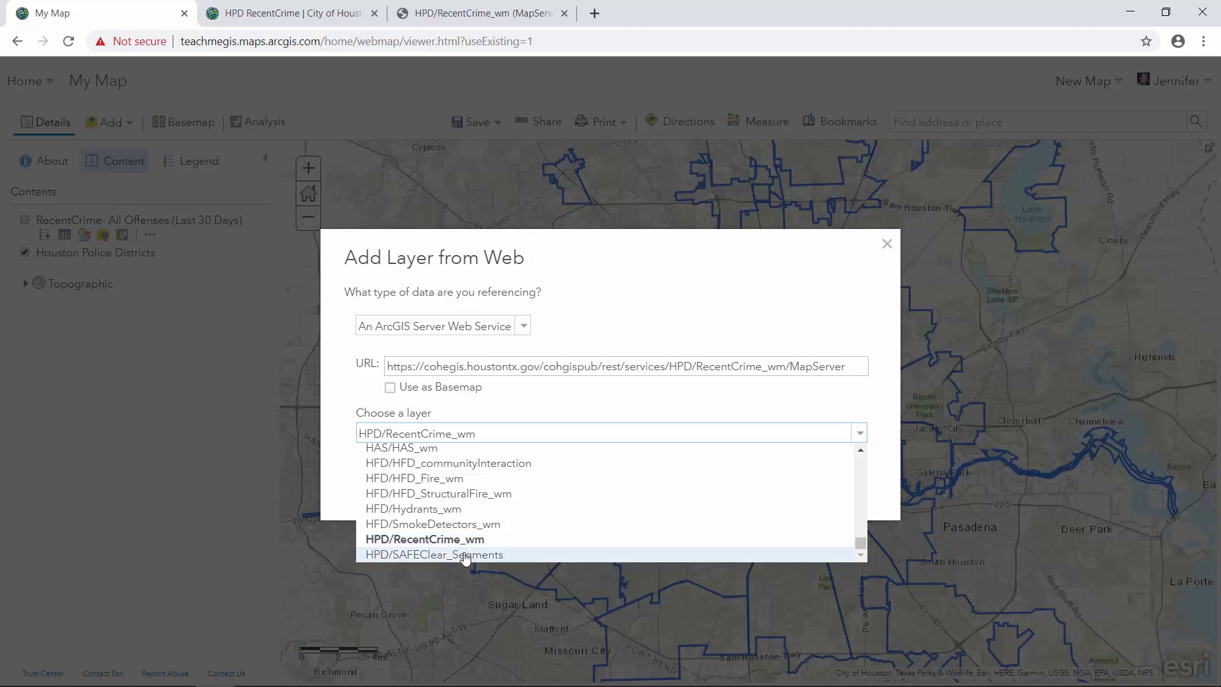
pyautogui.scroll(4, 481, 510)
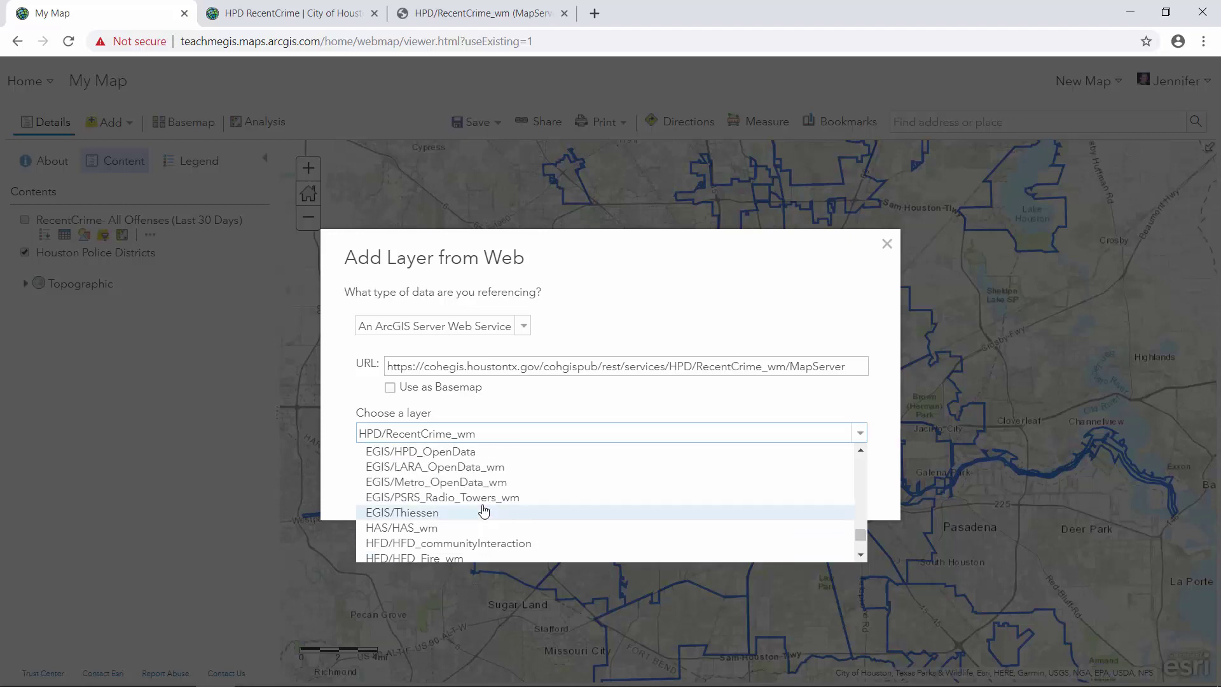
pyautogui.scroll(8, 481, 510)
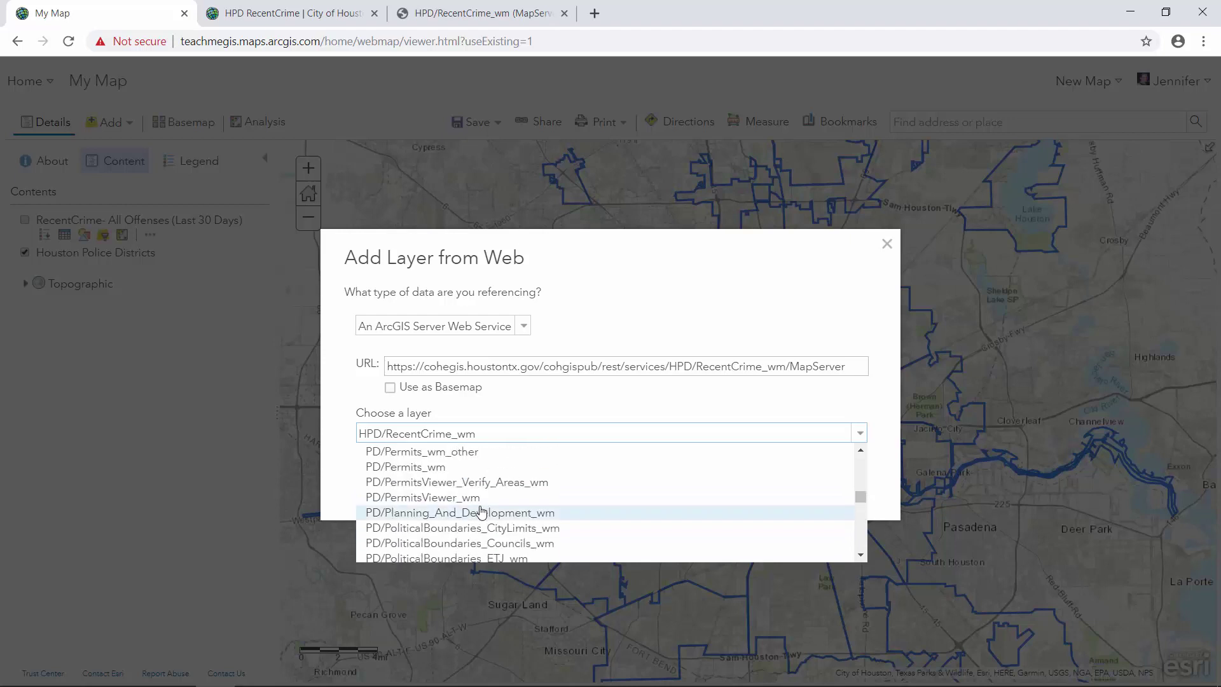
pyautogui.scroll(4, 449, 506)
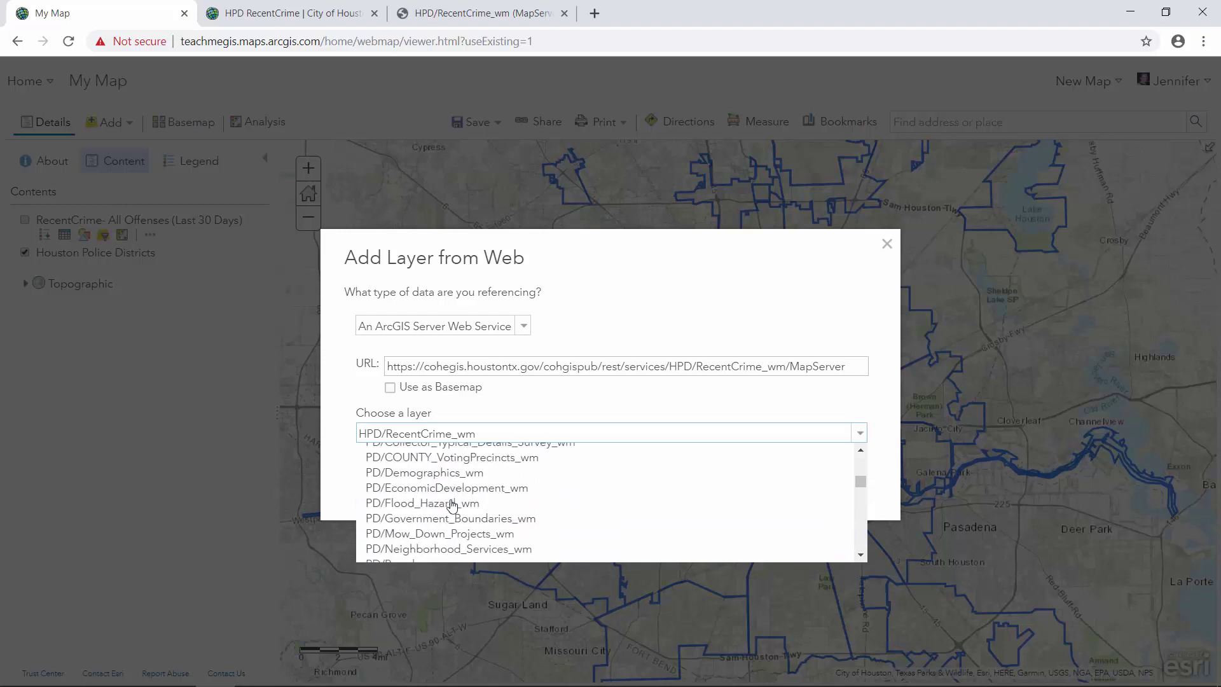
pyautogui.scroll(-12, 446, 509)
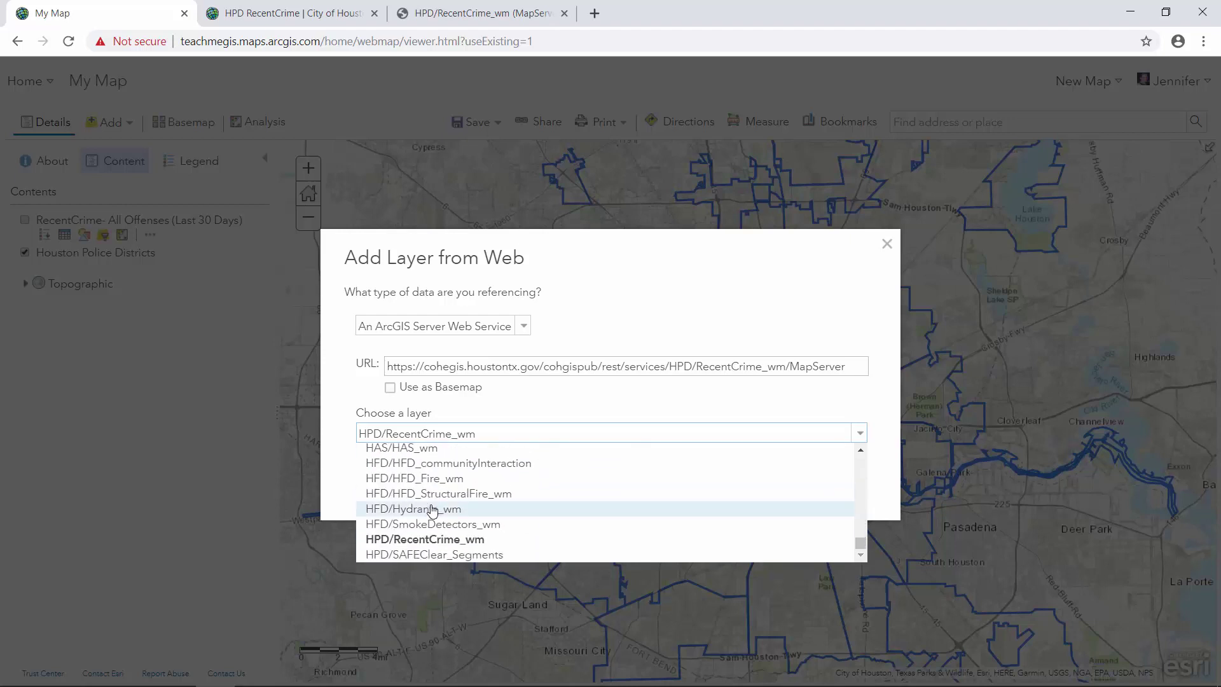
pyautogui.click(453, 553)
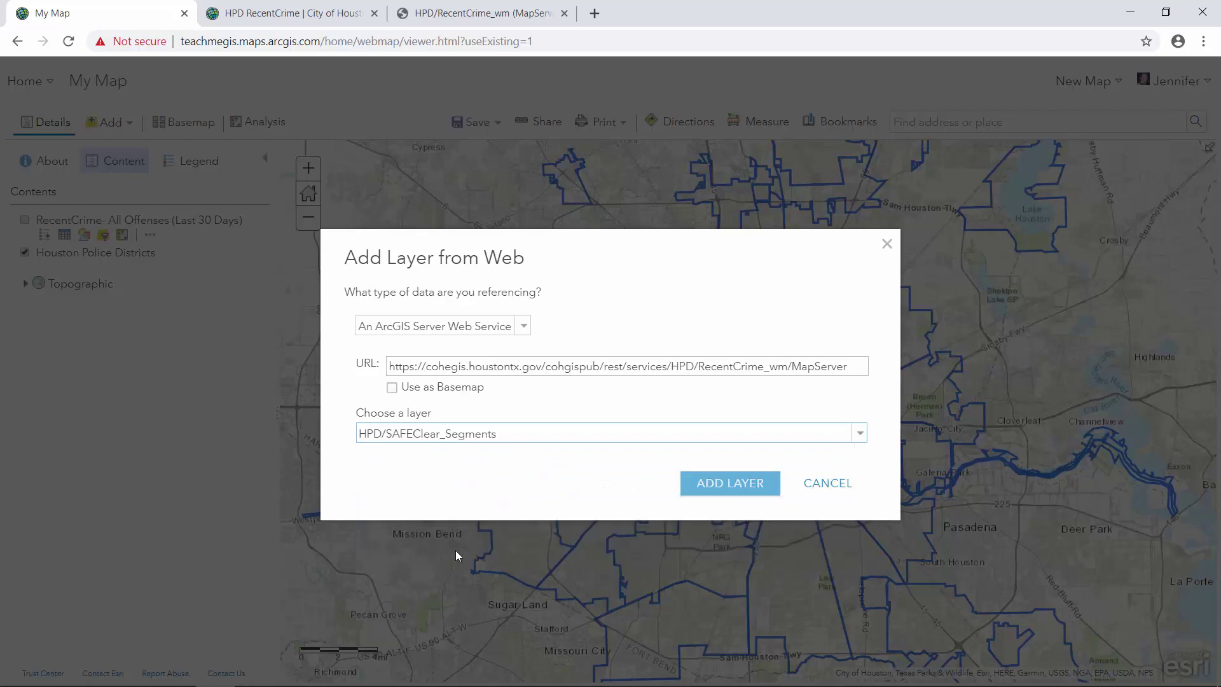
pyautogui.click(714, 485)
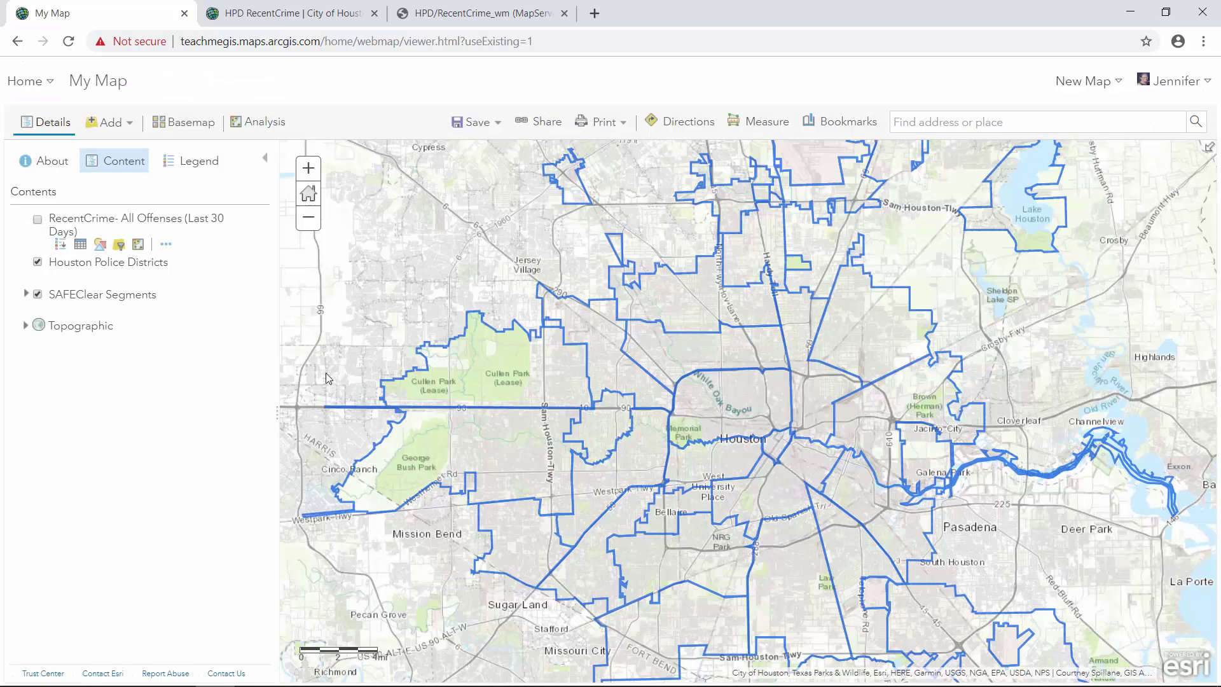
# - Briefly show the RecentCrime- All Offenses (Last 30 Days) layer, then hide both it and the Houston Police Districts layer
pyautogui.click(37, 220)
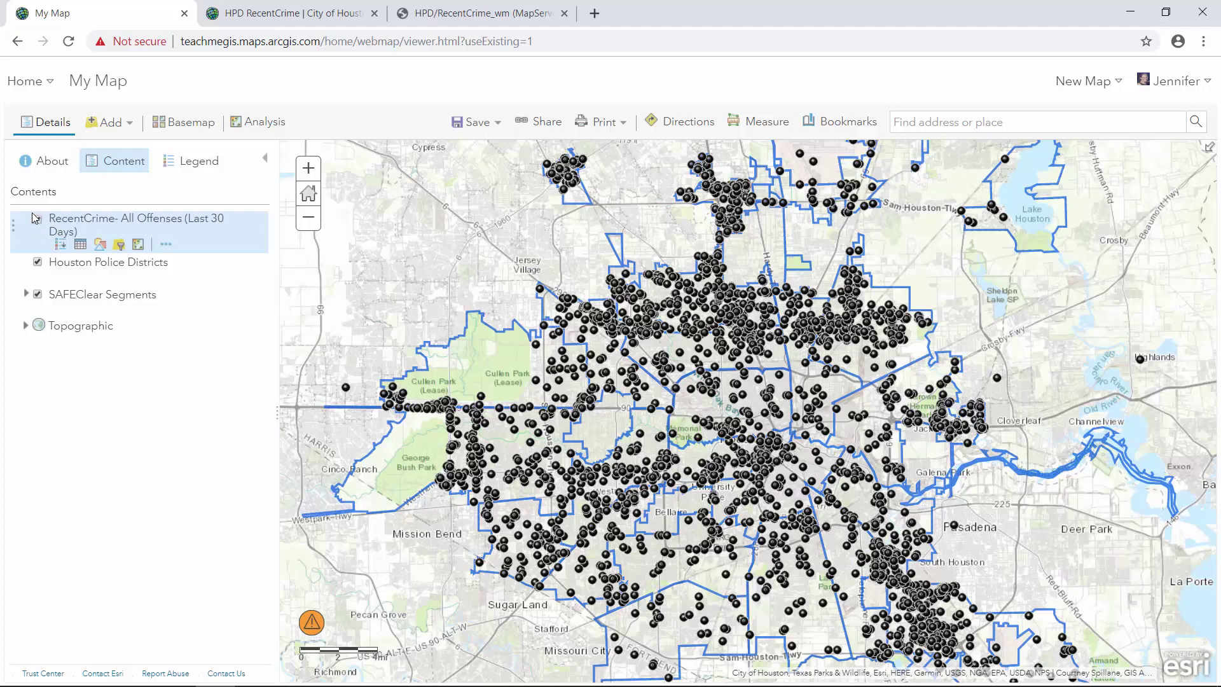
pyautogui.click(37, 219)
pyautogui.click(38, 261)
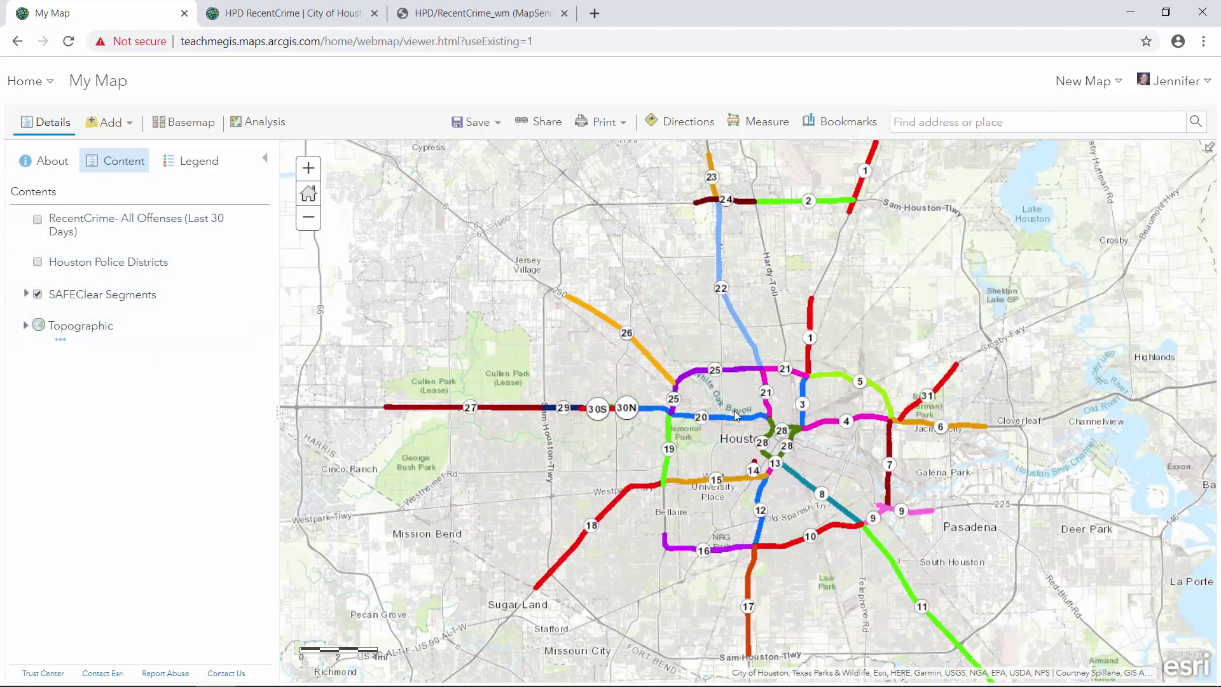
# - Open the Houston Police Storefronts layer page from the RecentCrime_wm service directory and copy its URL
pyautogui.moveTo(165, 216)
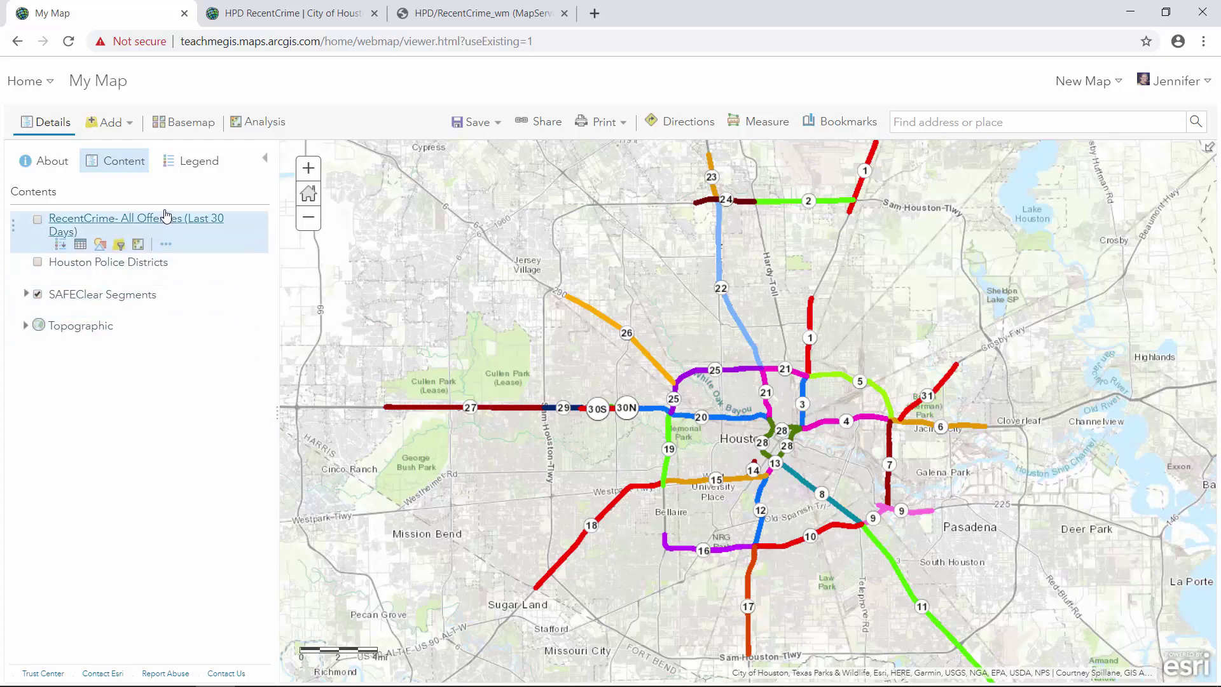
pyautogui.click(114, 129)
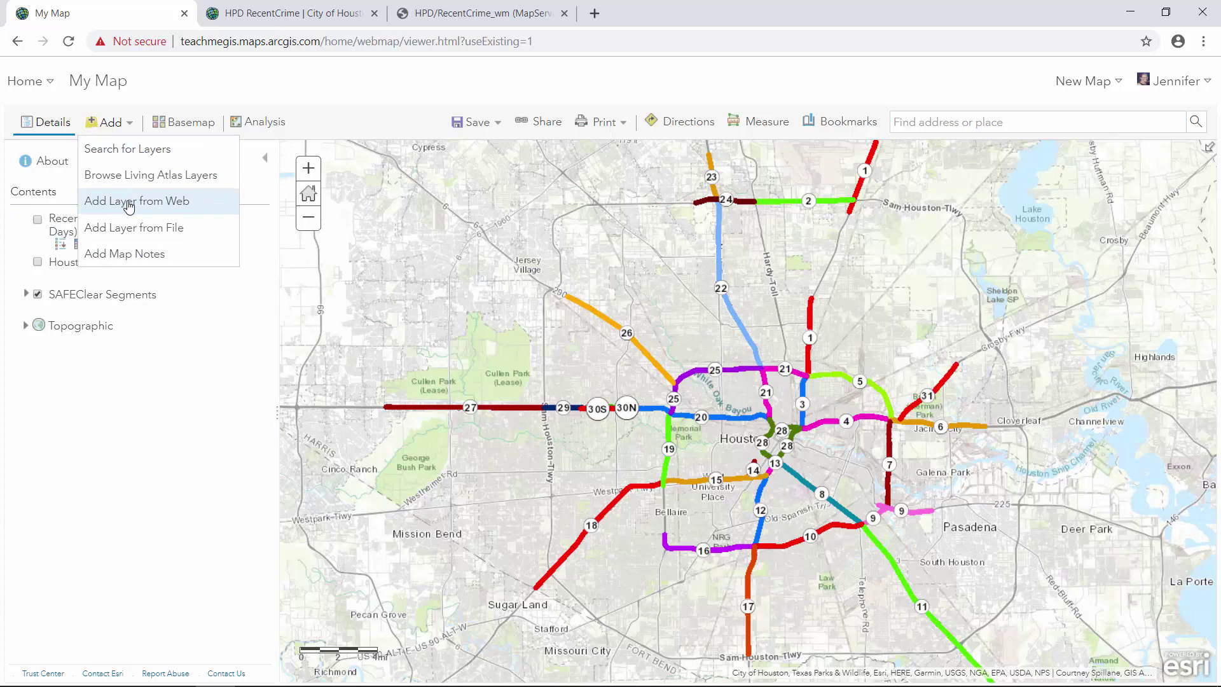
pyautogui.click(306, 16)
pyautogui.click(471, 19)
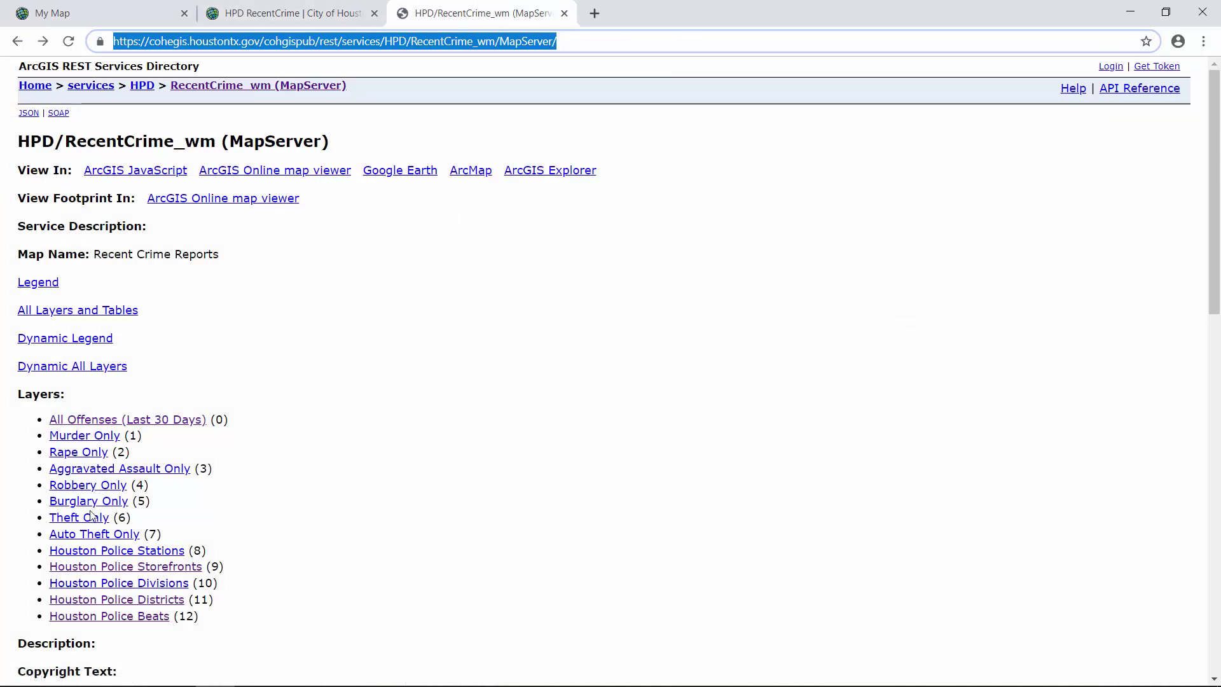
pyautogui.click(127, 566)
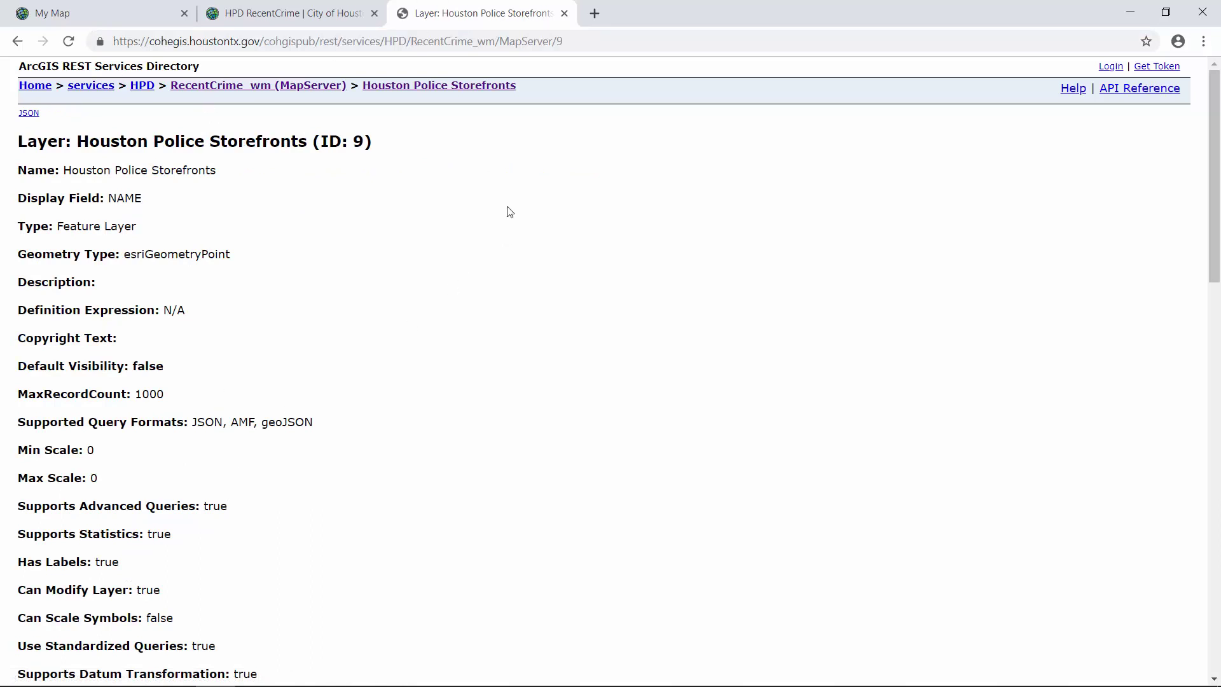
pyautogui.click(577, 42)
pyautogui.hotkey('ctrl', 'c')
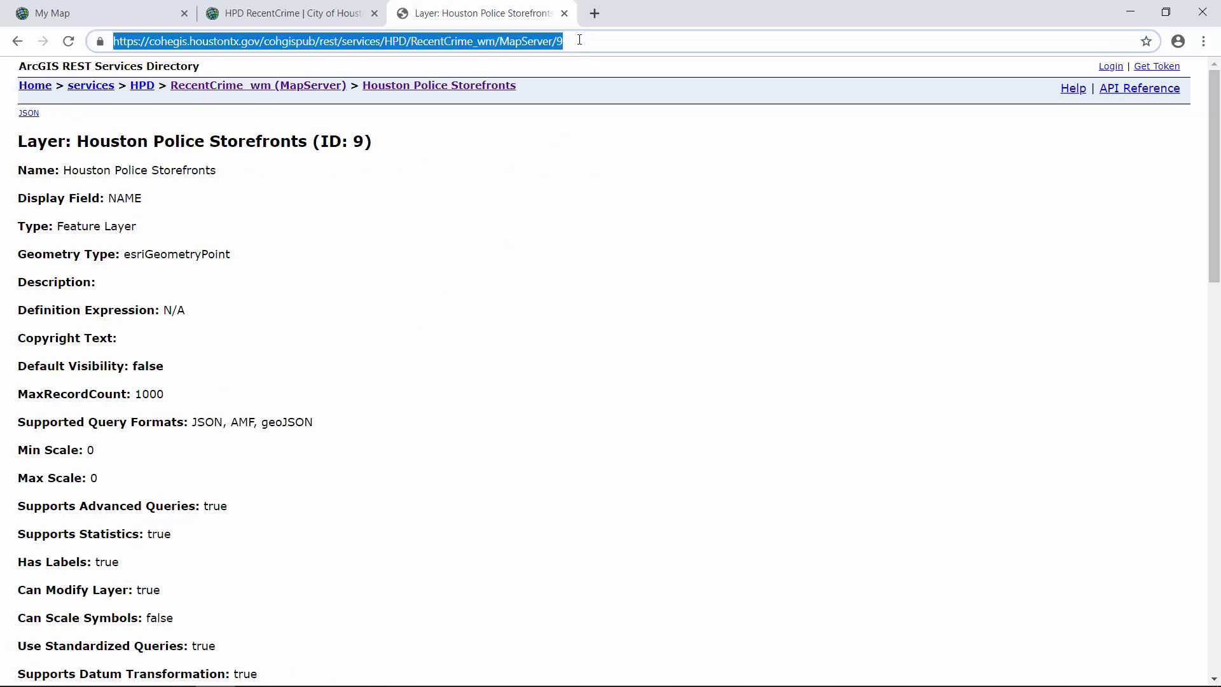
# - Add the Houston Police Storefronts layer to My Map from the web, using the copied ArcGIS Server URL ending in RecentCrime_wm/MapServer/9
pyautogui.click(109, 12)
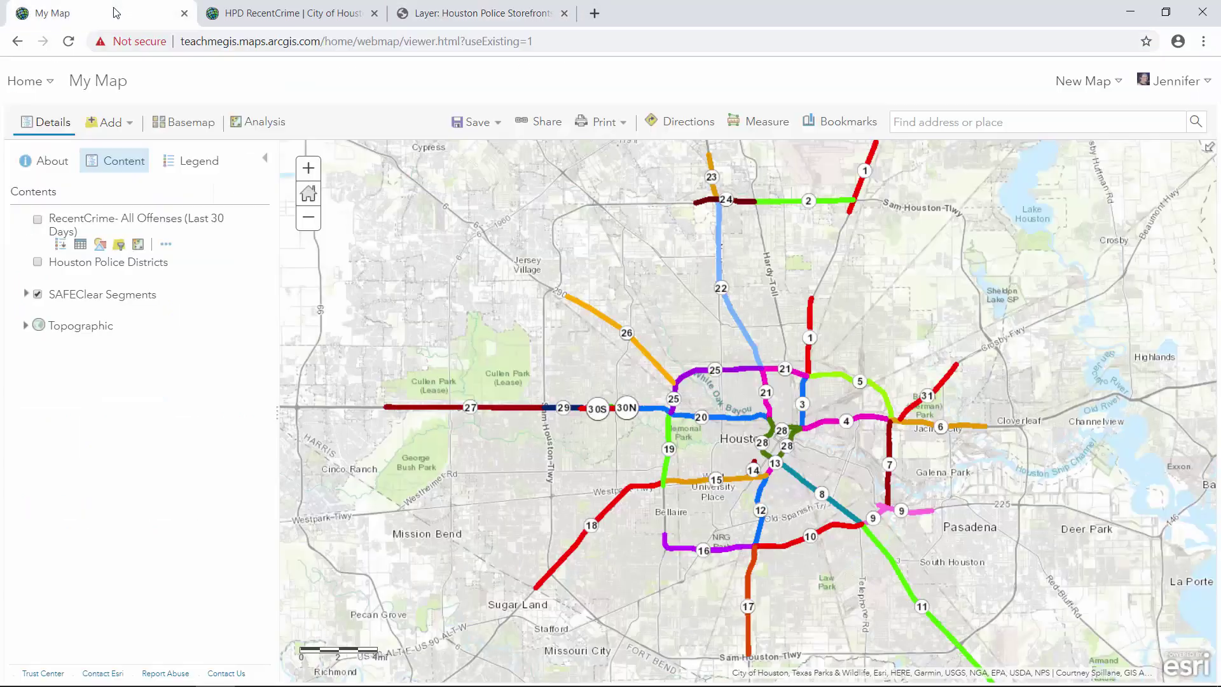
pyautogui.click(107, 121)
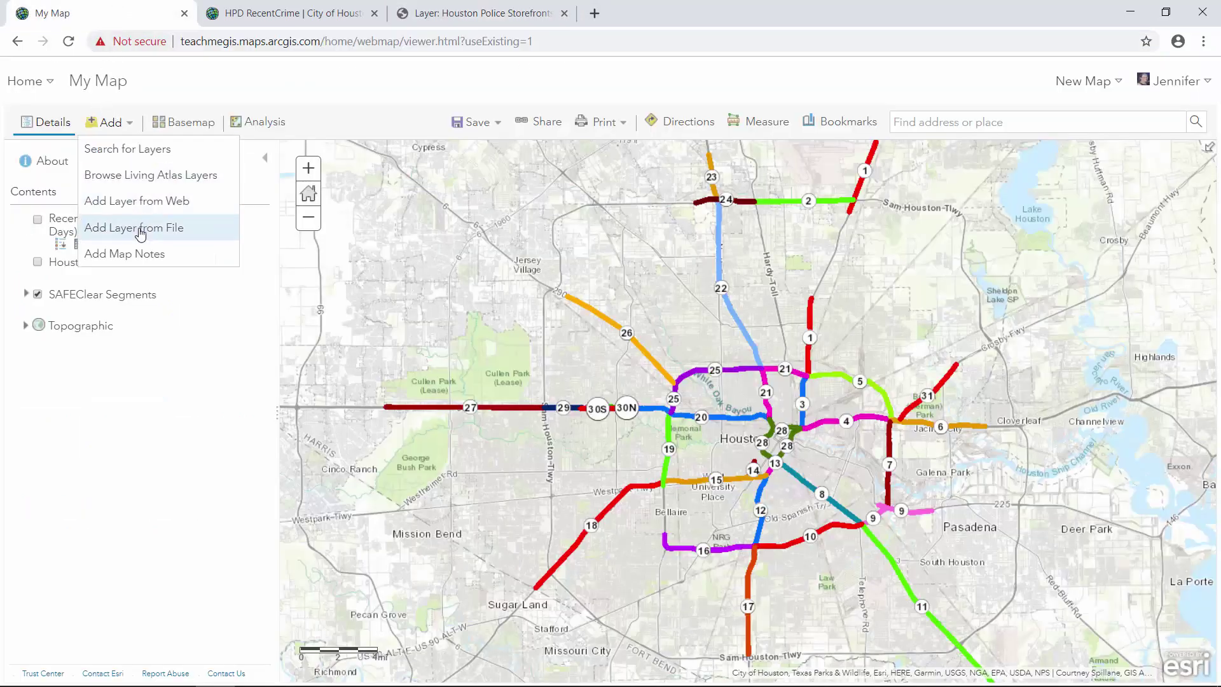
pyautogui.click(167, 201)
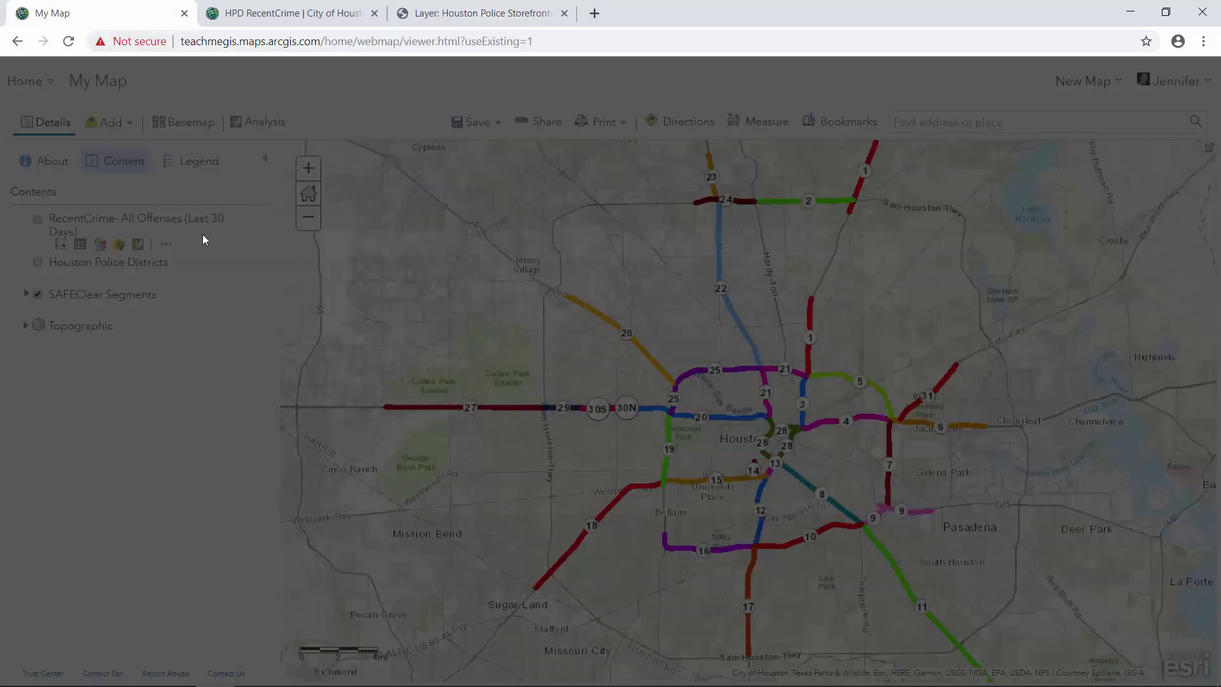
pyautogui.click(548, 361)
pyautogui.hotkey('ctrl', 'v')
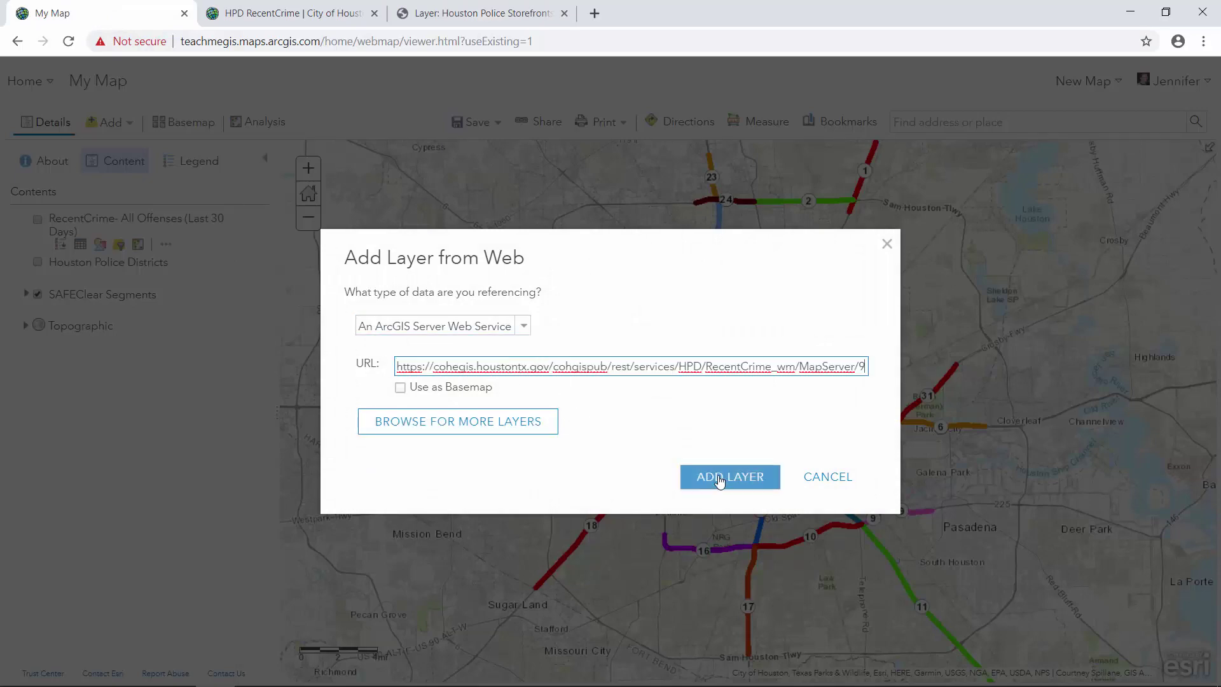
pyautogui.click(720, 478)
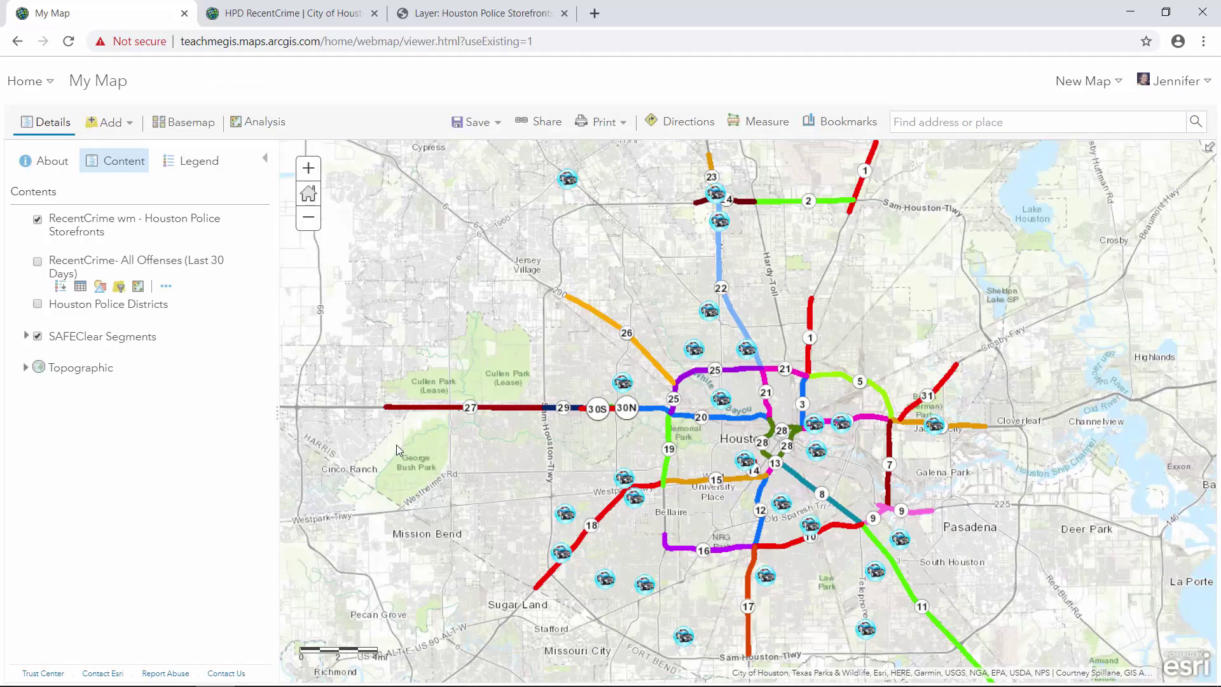